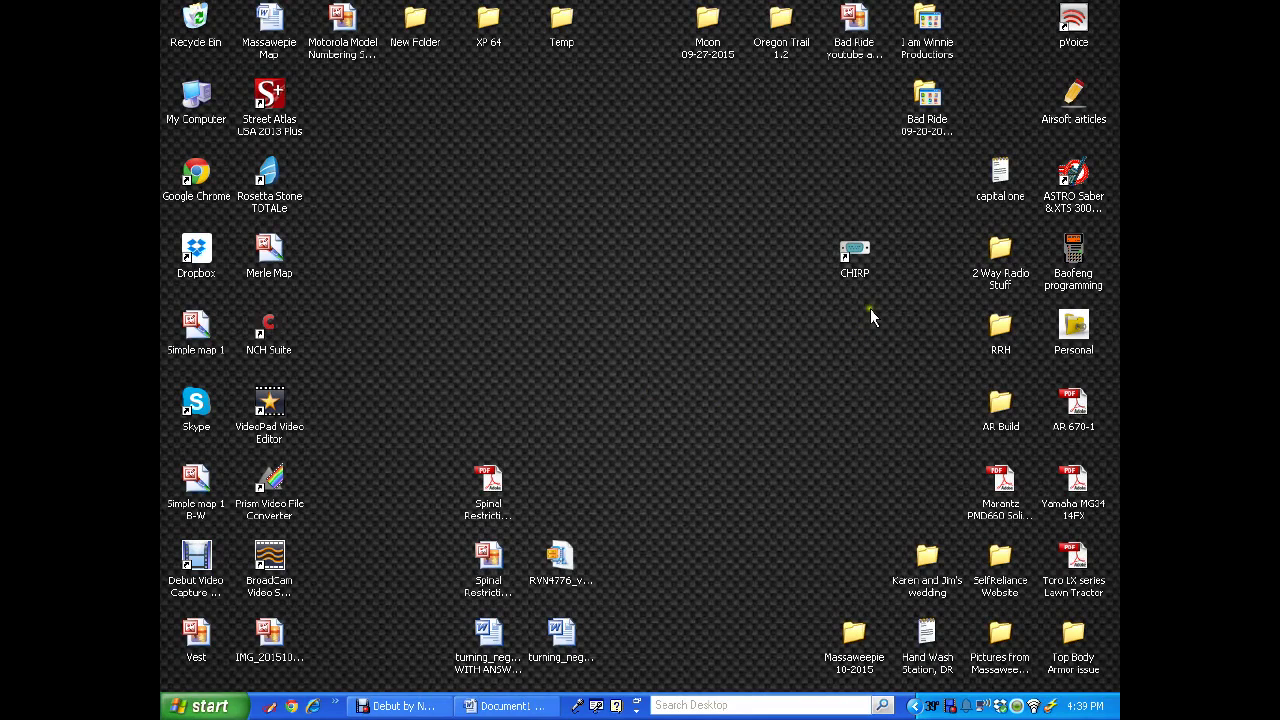
Launch CHIRP from its desktop shortcut
double_click(860, 254)
left_click(855, 258)
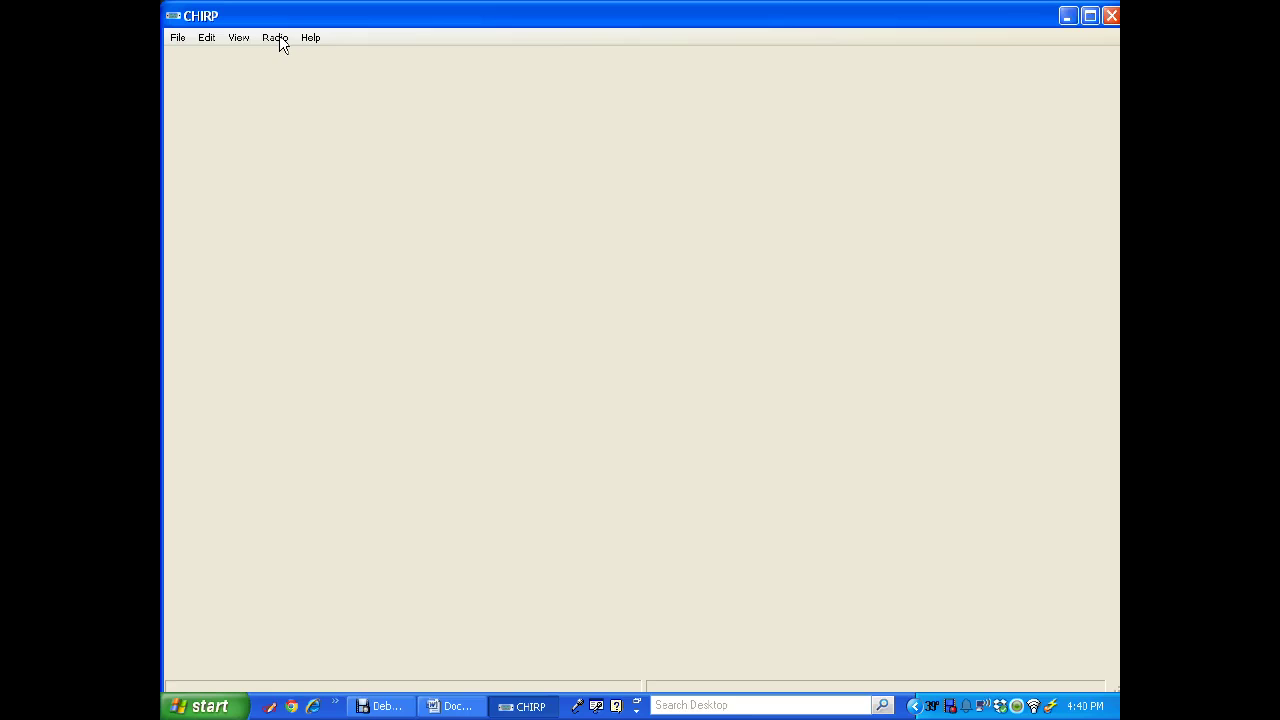
Download the radio image from the Baofeng UV-5R on port COM23
left_click(275, 38)
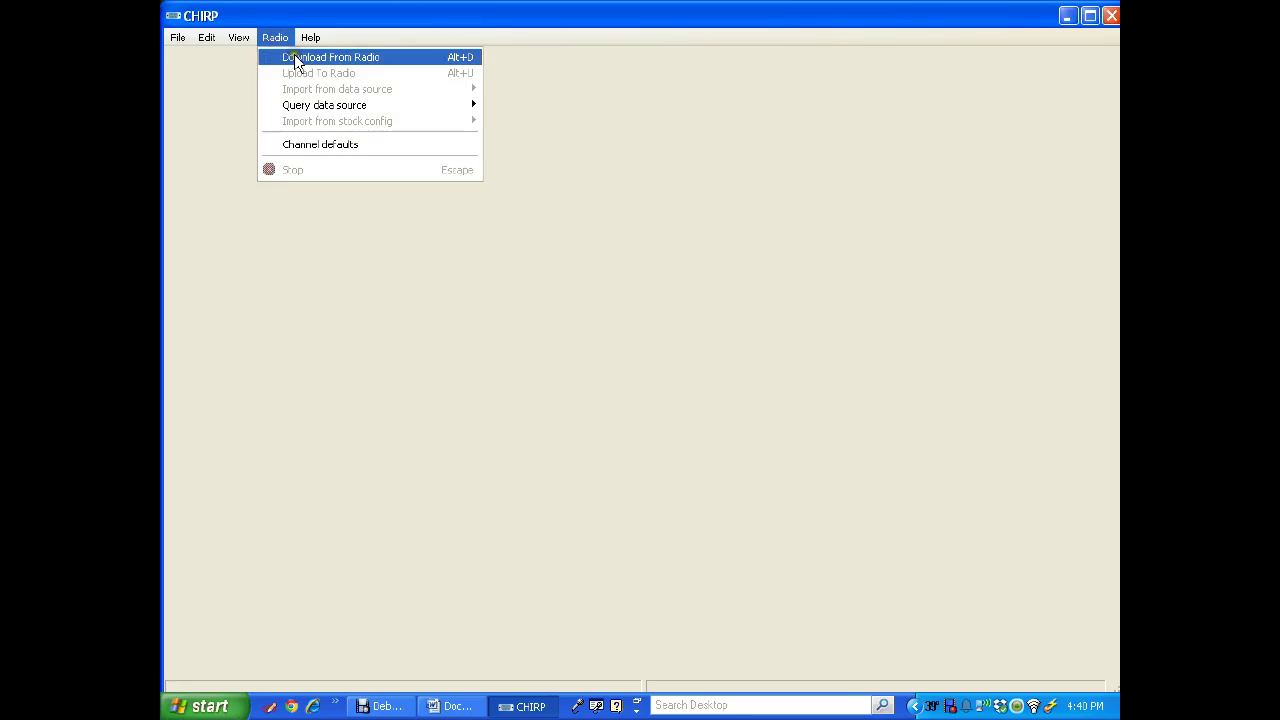
left_click(307, 60)
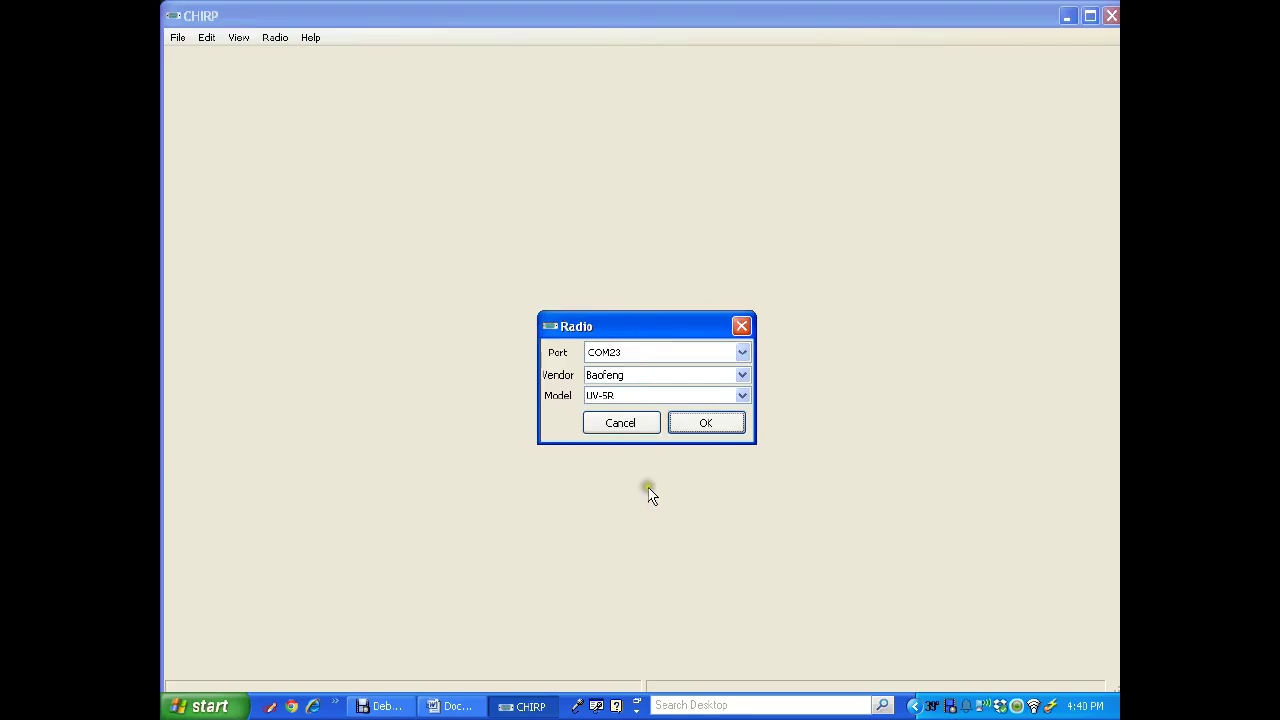
left_click(722, 430)
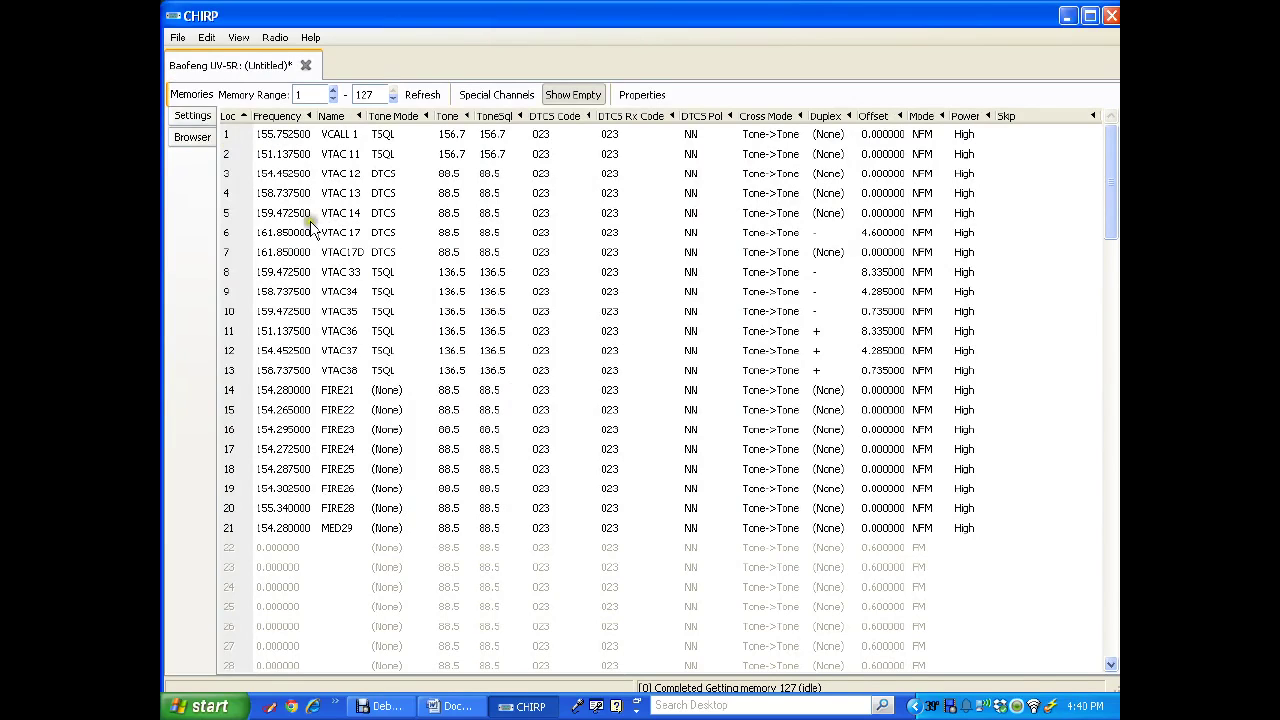
Load the recent file 'US FRS and GMRS Channels.csv' into its own tab
left_click(177, 38)
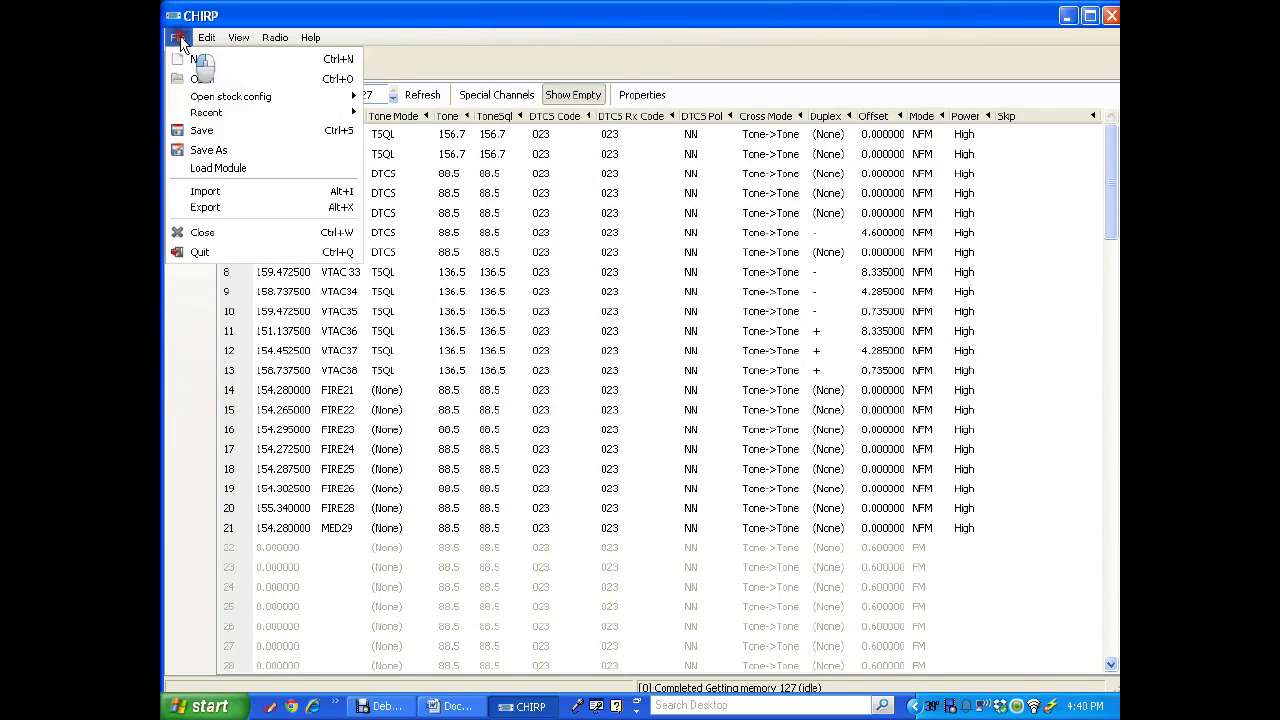
mouse_move(218, 114)
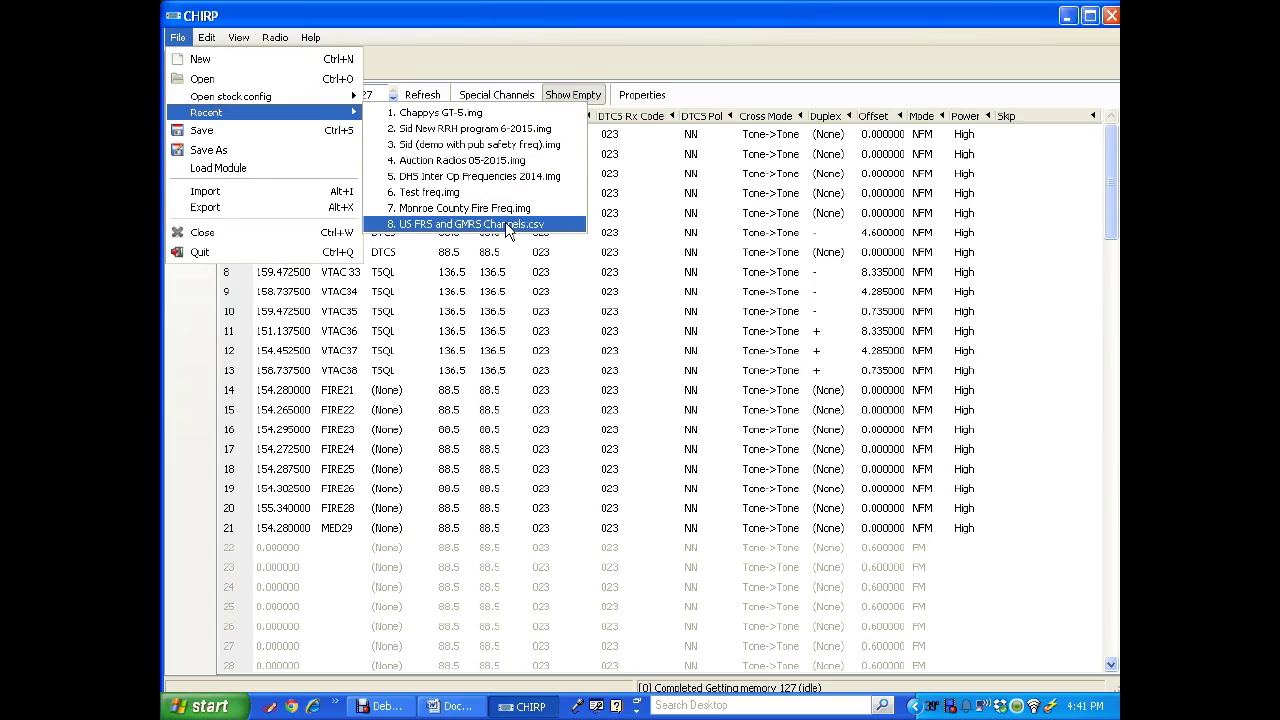
left_click(507, 230)
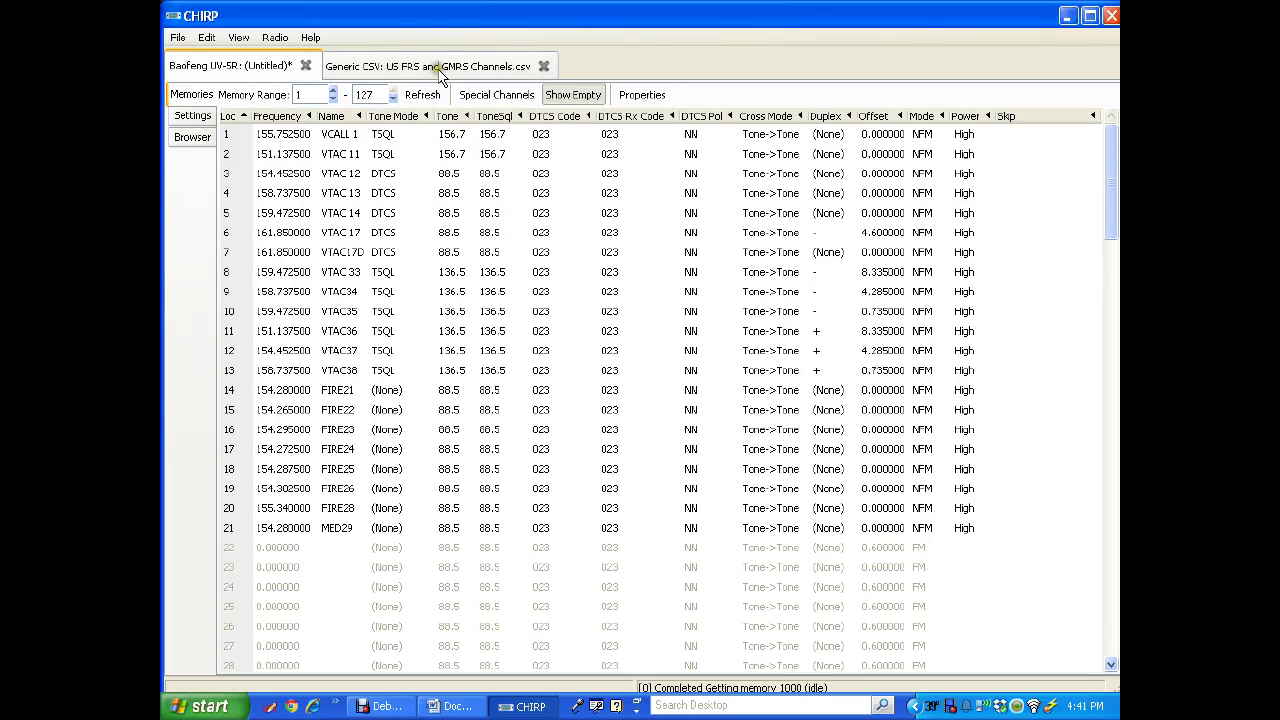
left_click(437, 66)
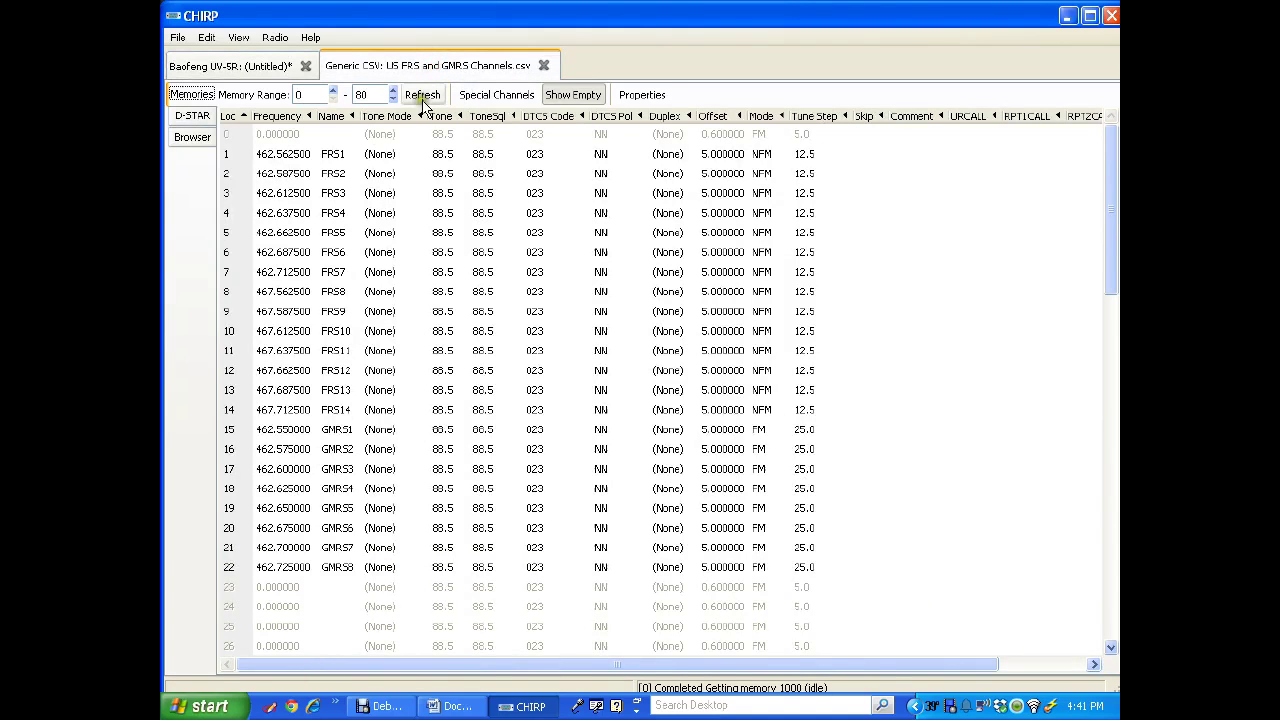
Delete Baofeng UV-5R memories 1 through 21 so they are empty
left_click(247, 66)
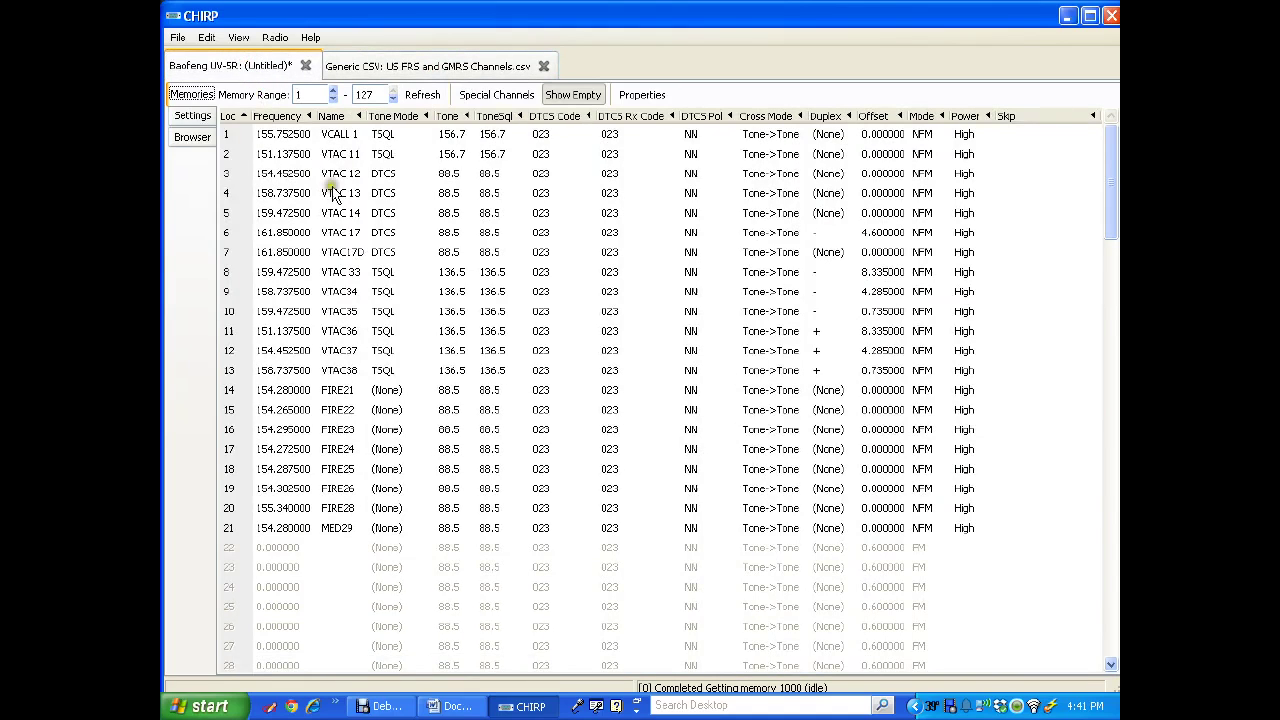
left_click(230, 141)
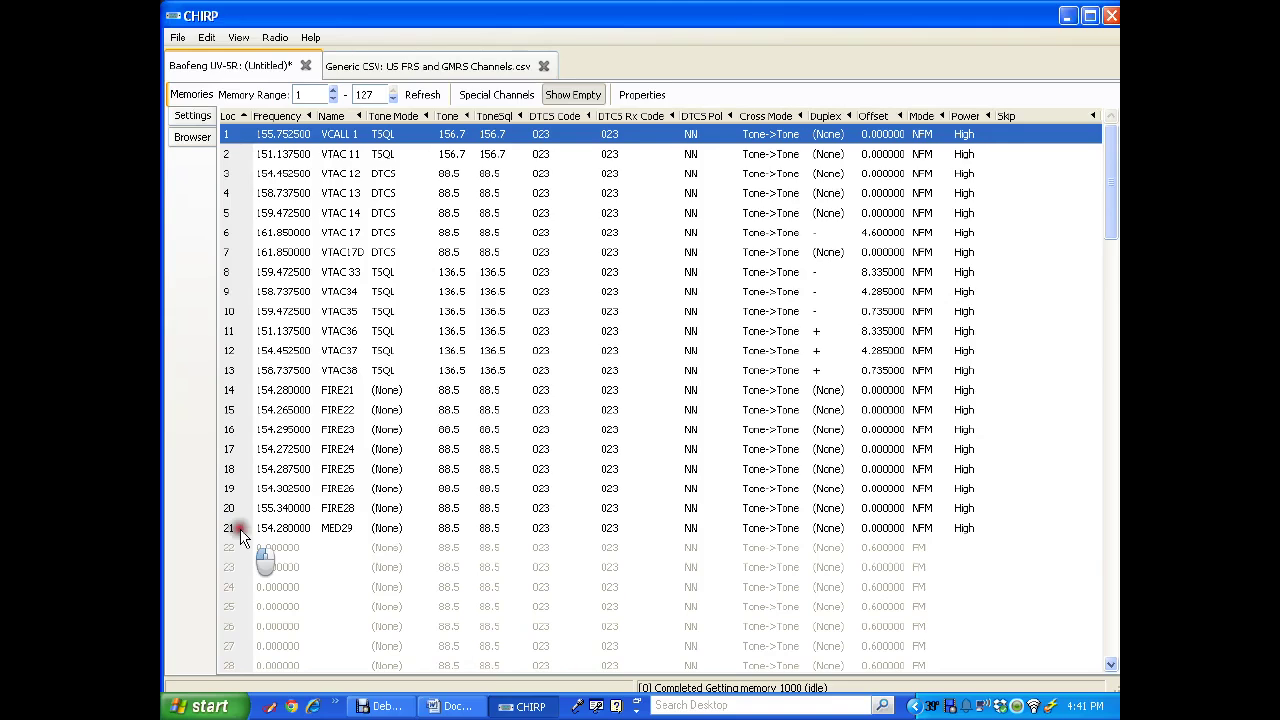
left_click(241, 530, "shift")
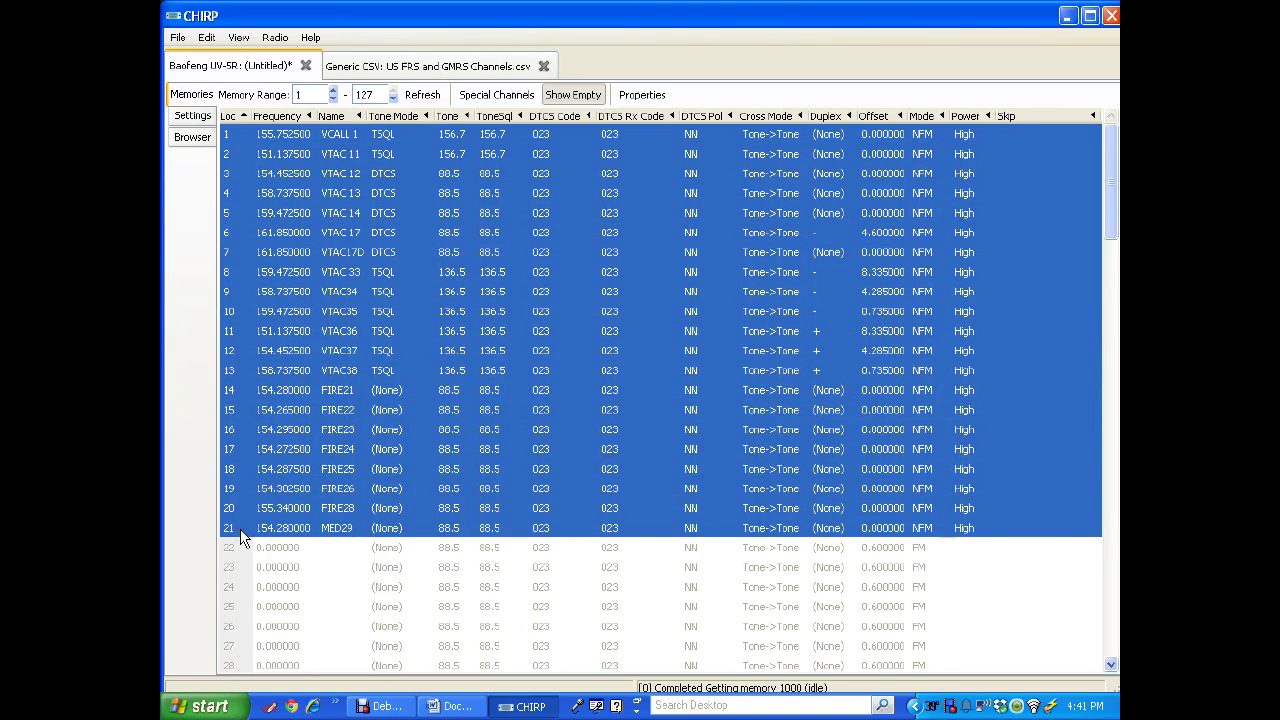
key("Delete")
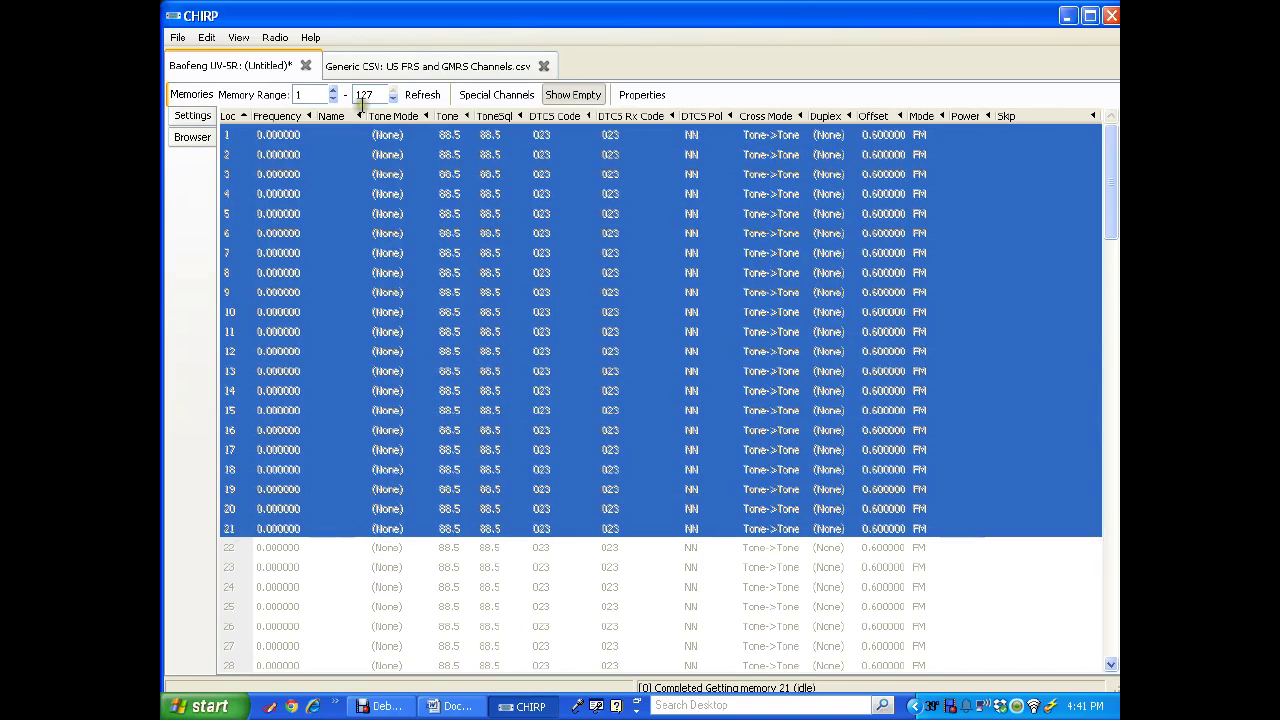
left_click(370, 66)
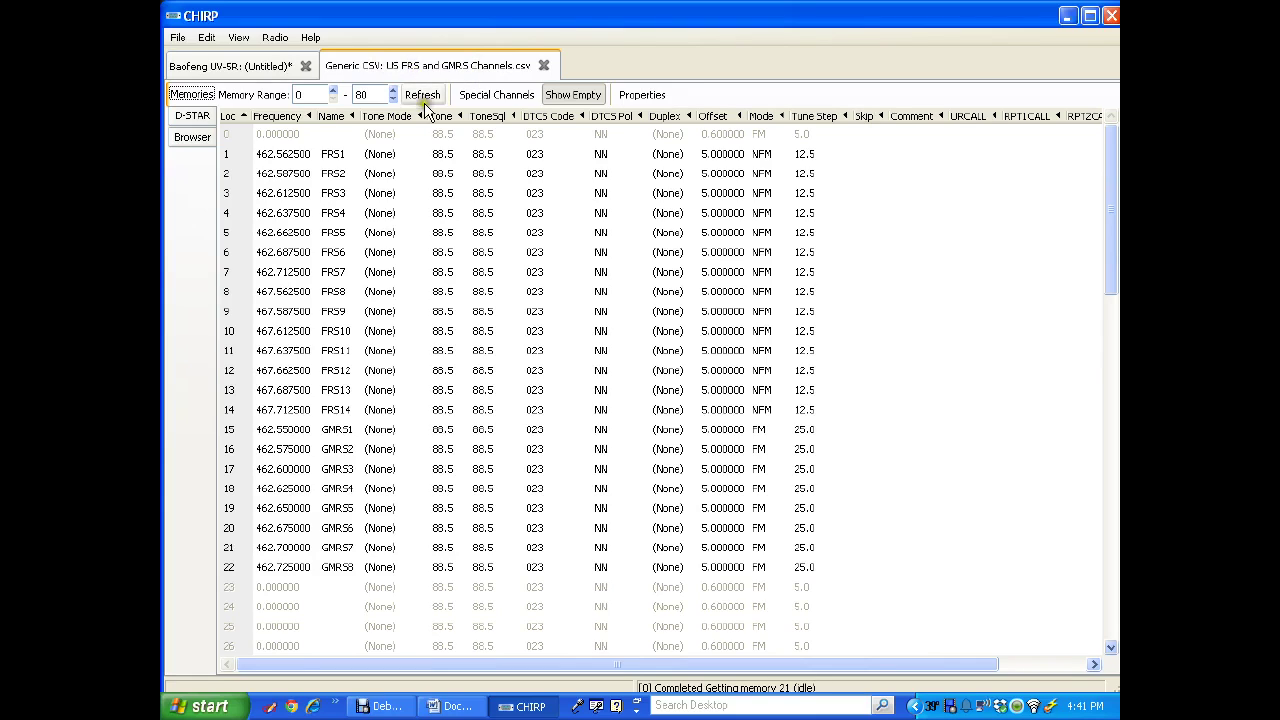
Copy CSV rows 1–22 (FRS1–FRS14 and GMRS1–GMRS8) to the clipboard
left_click(230, 157)
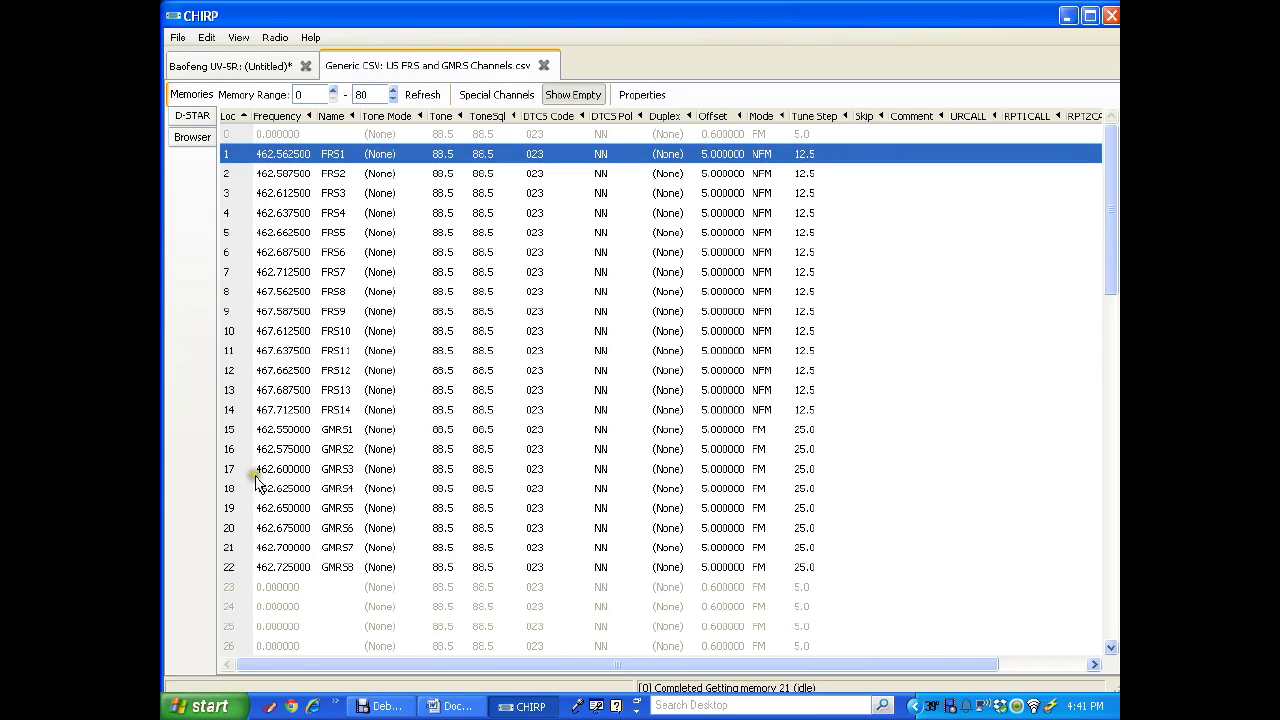
left_click(232, 567, "shift")
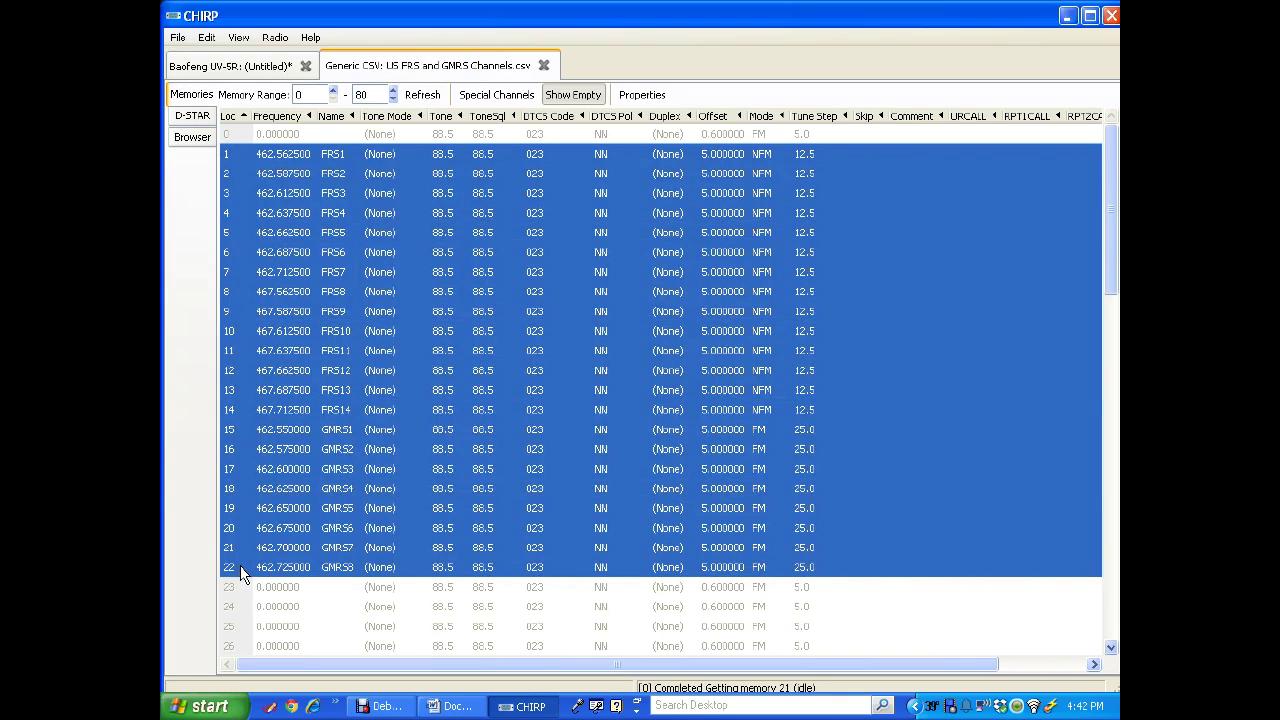
right_click(240, 568)
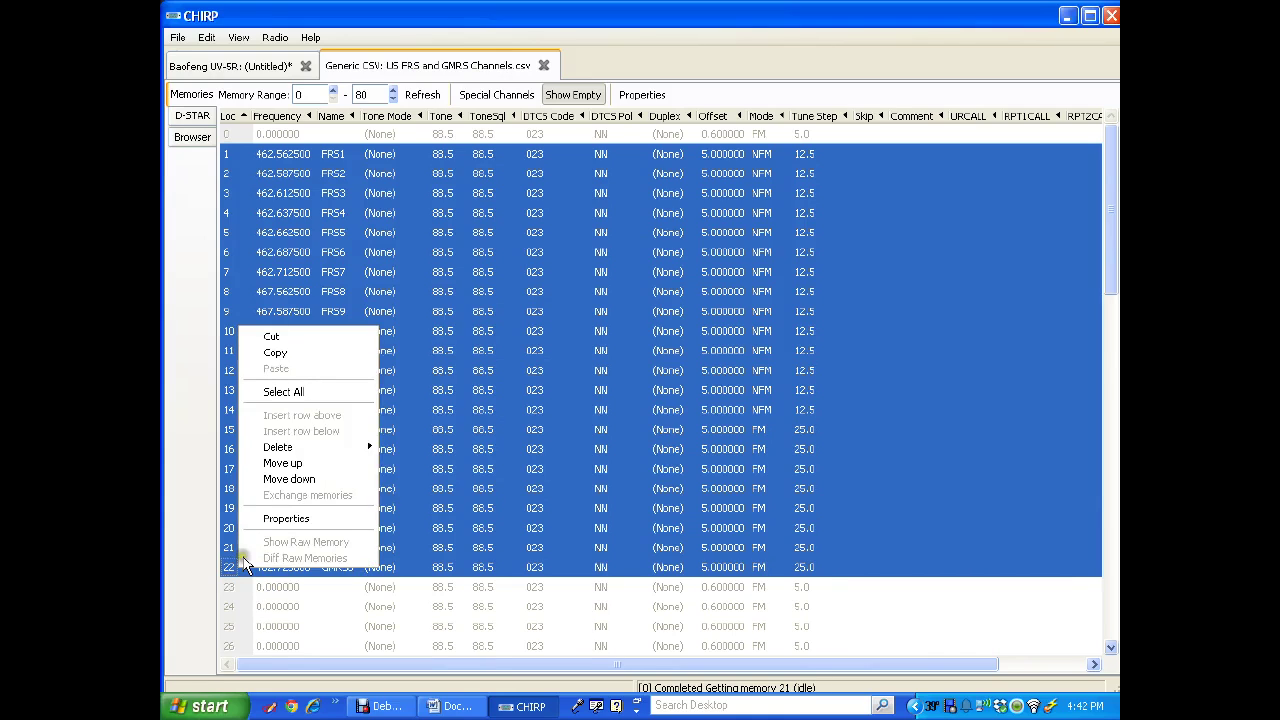
left_click(316, 356)
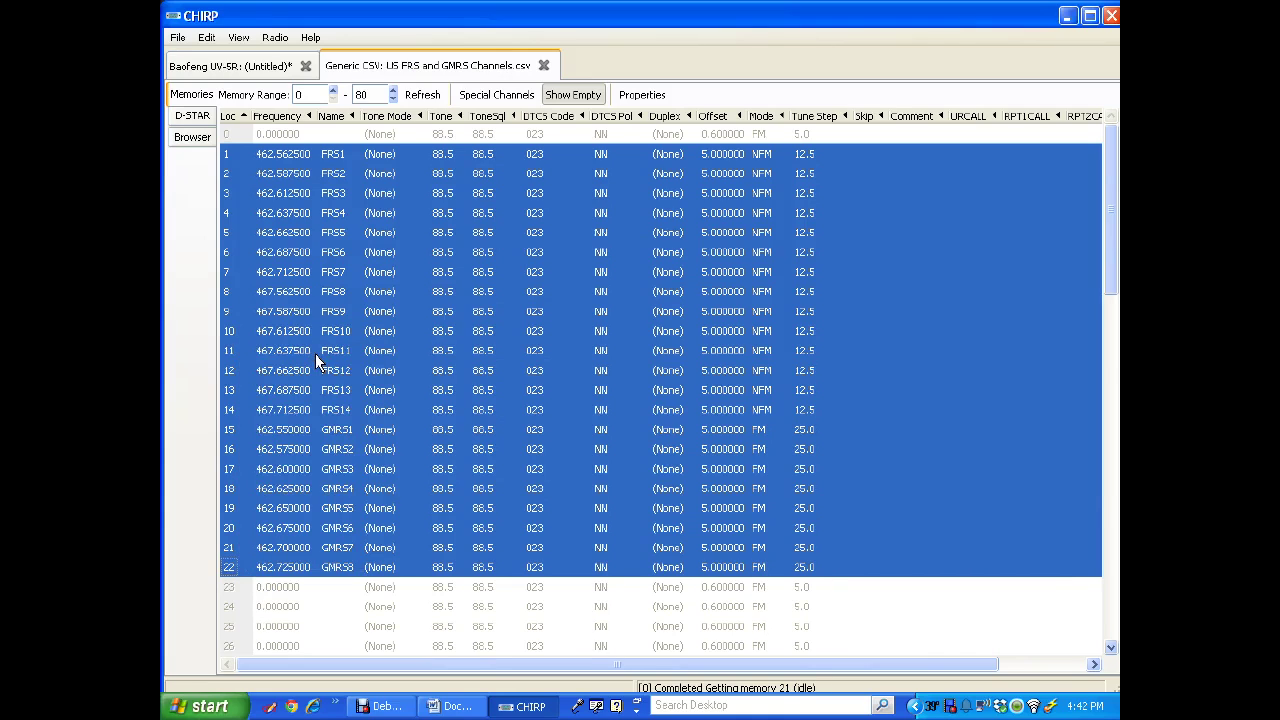
left_click(229, 66)
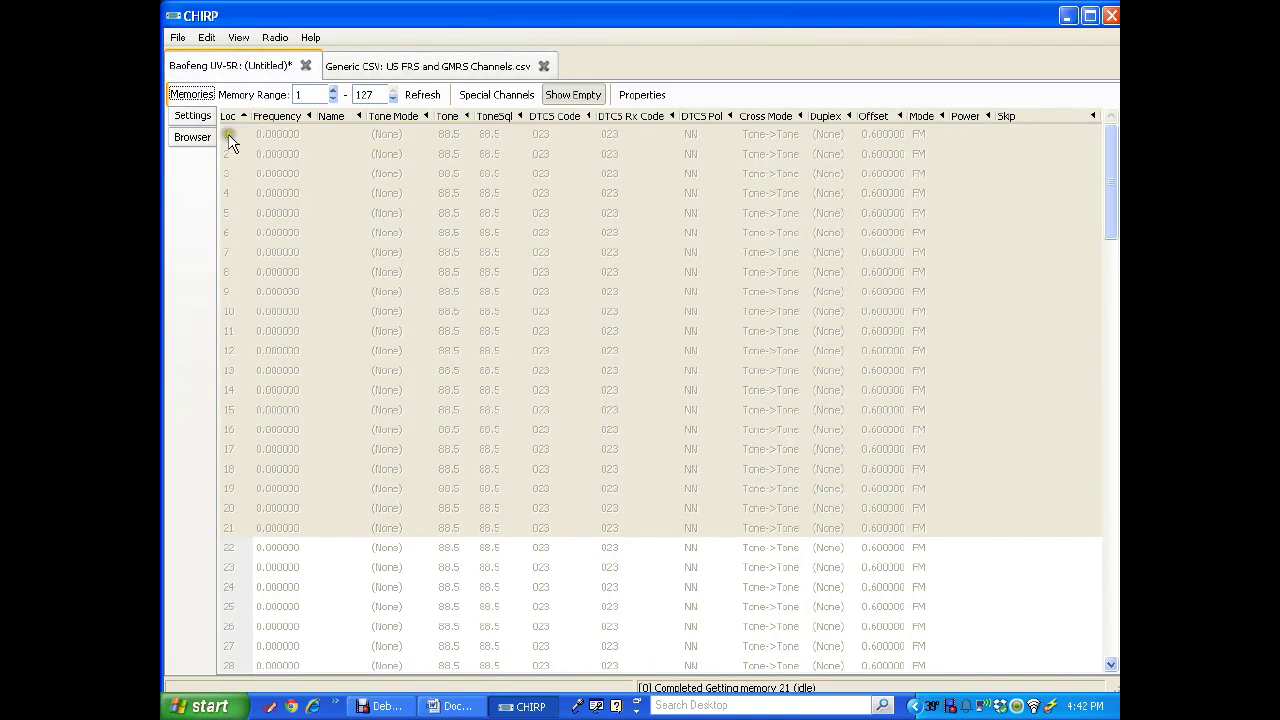
Paste the copied channels into the Baofeng UV-5R starting at memory 1
left_click(228, 138)
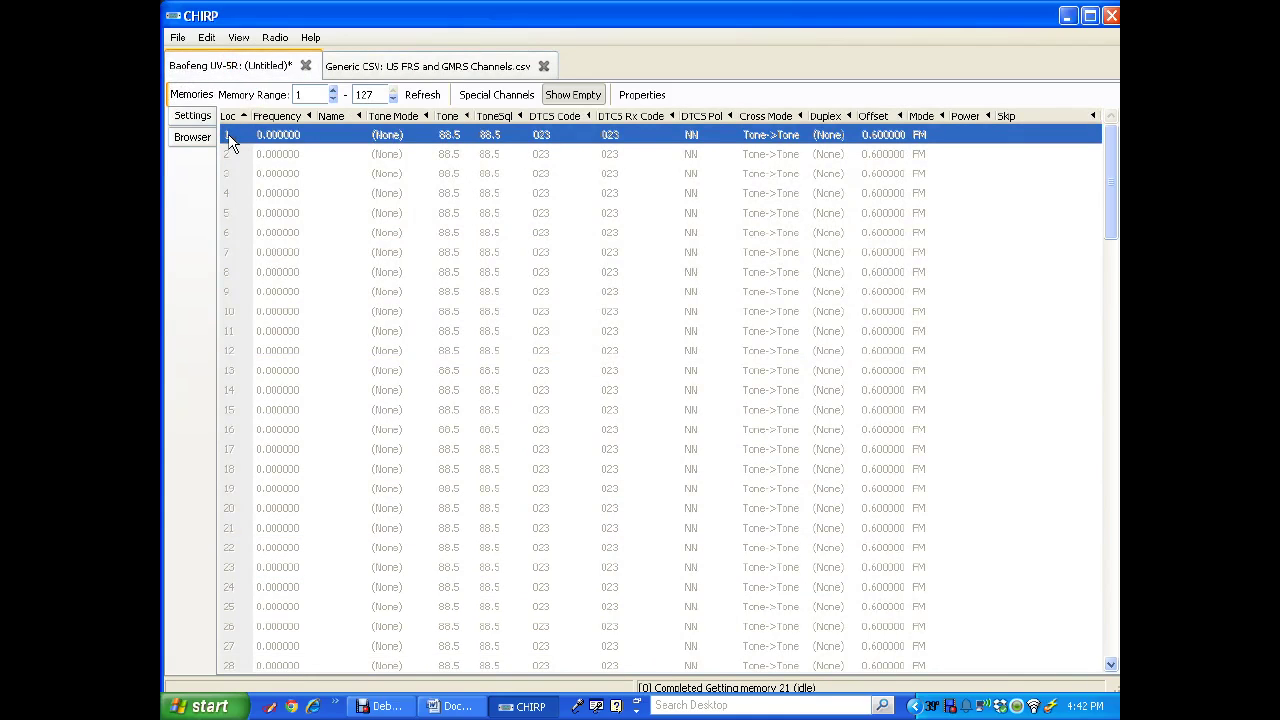
right_click(228, 140)
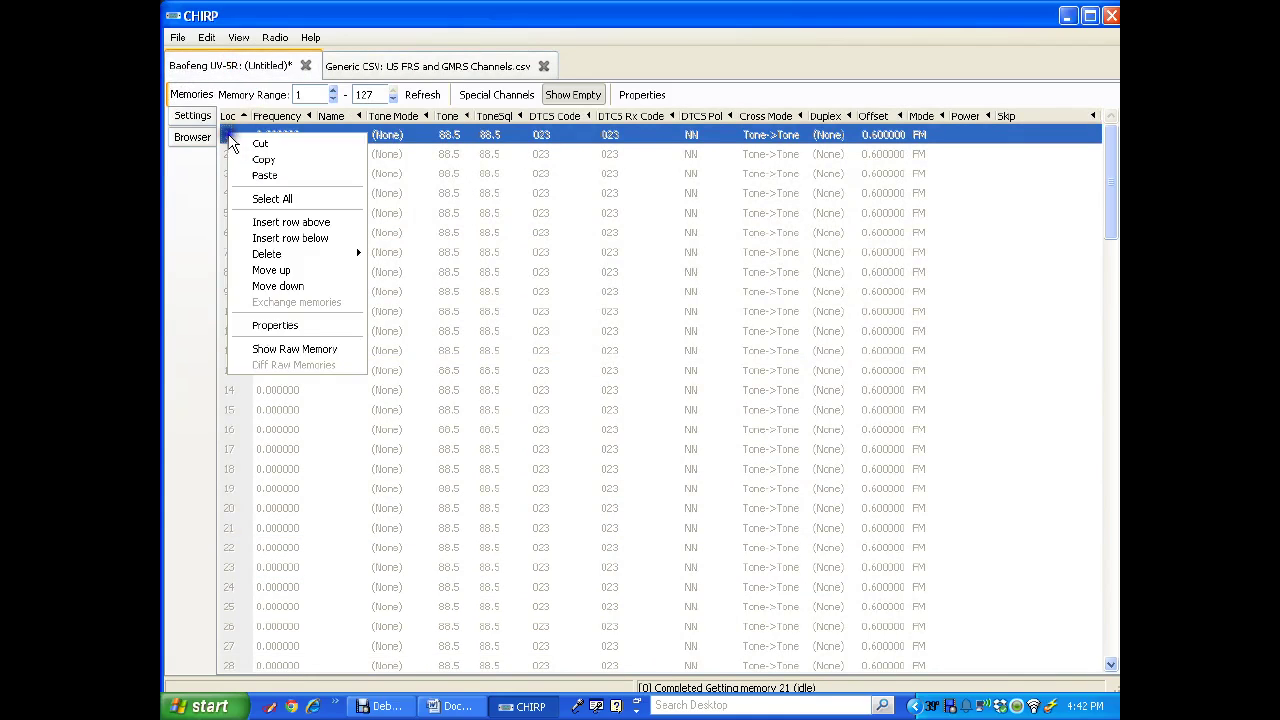
left_click(268, 176)
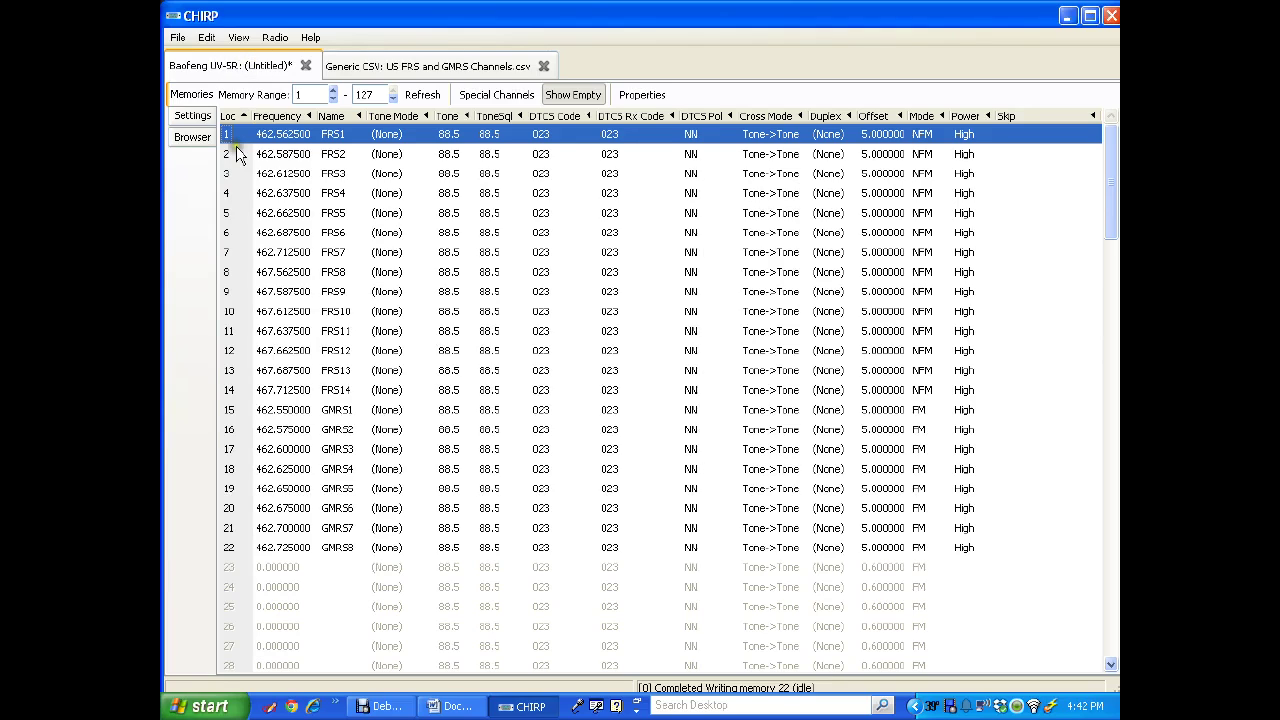
Upload the FRS/GMRS channel list to the radio over COM23
left_click(279, 39)
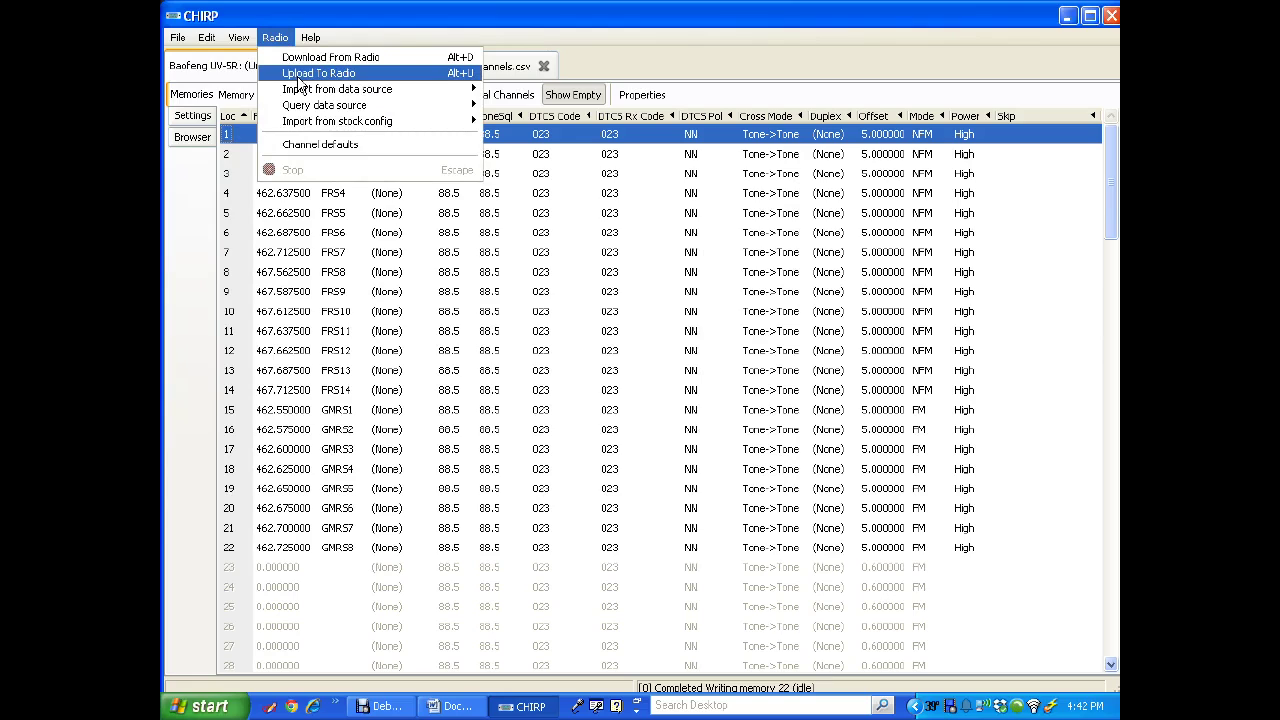
left_click(298, 78)
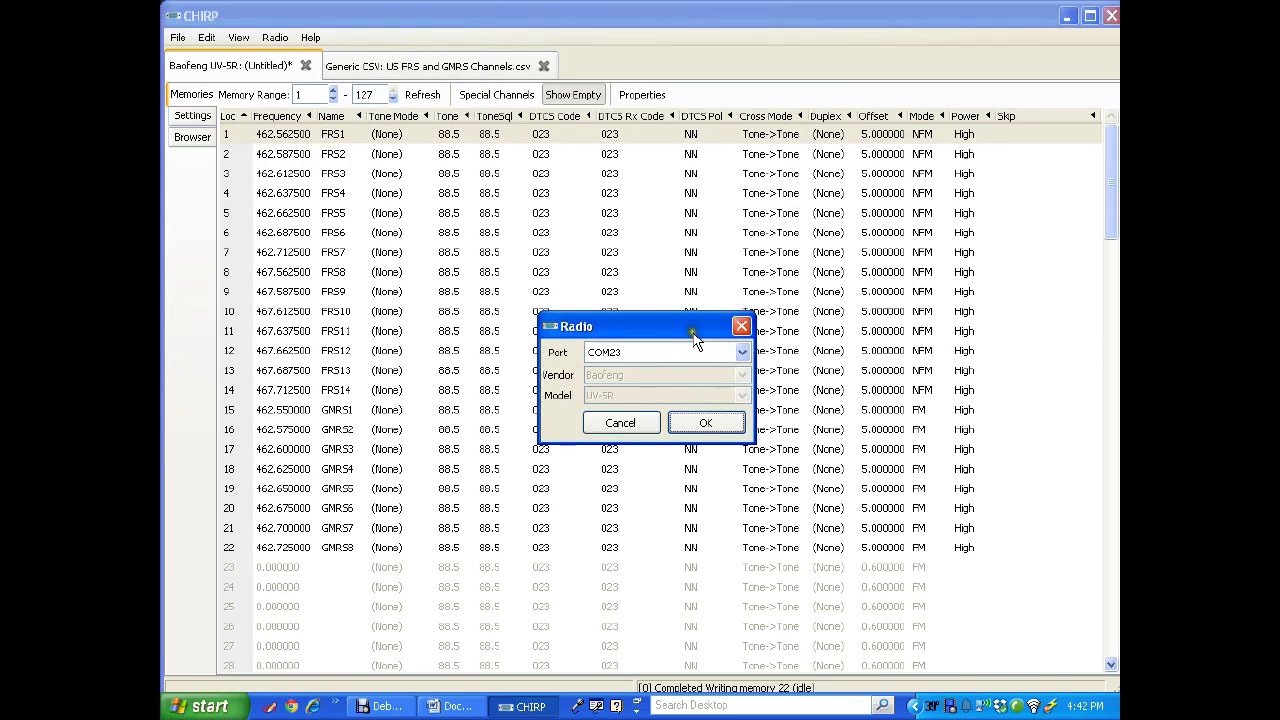
left_click(714, 427)
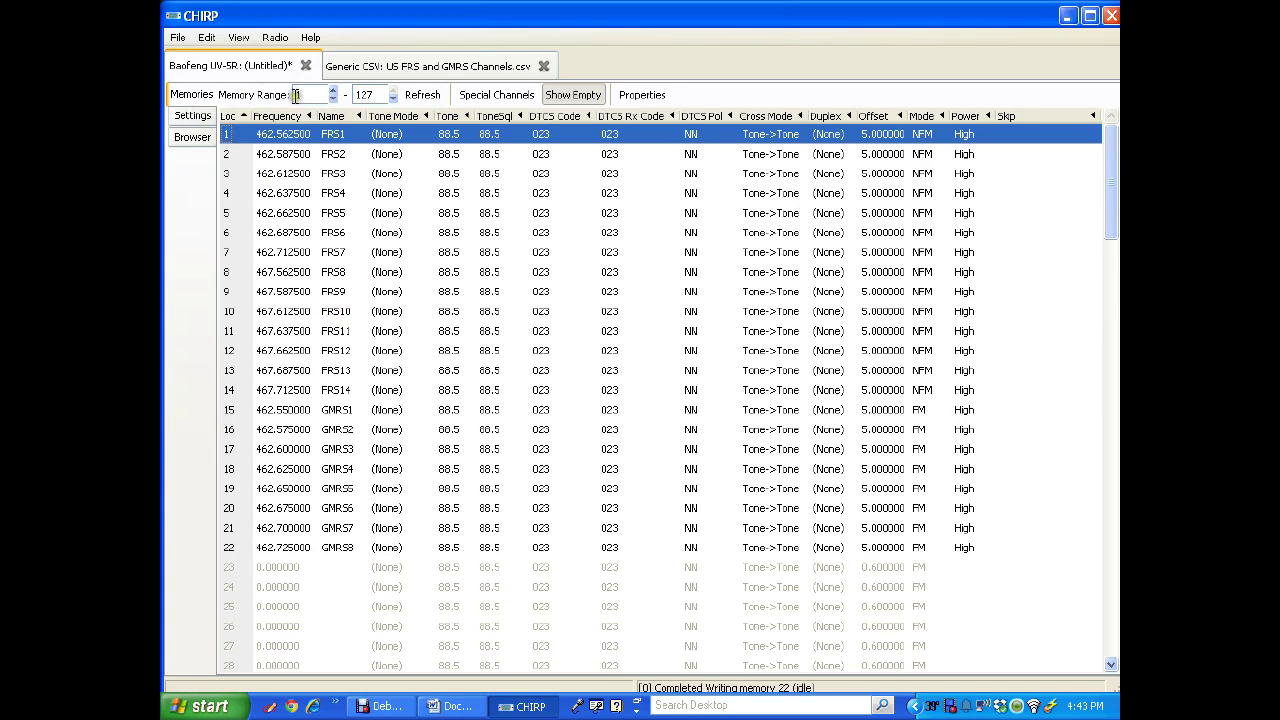
Return the Memory Range start to 1 and show the radio's Basic Settings
left_click(333, 91)
left_click(333, 91)
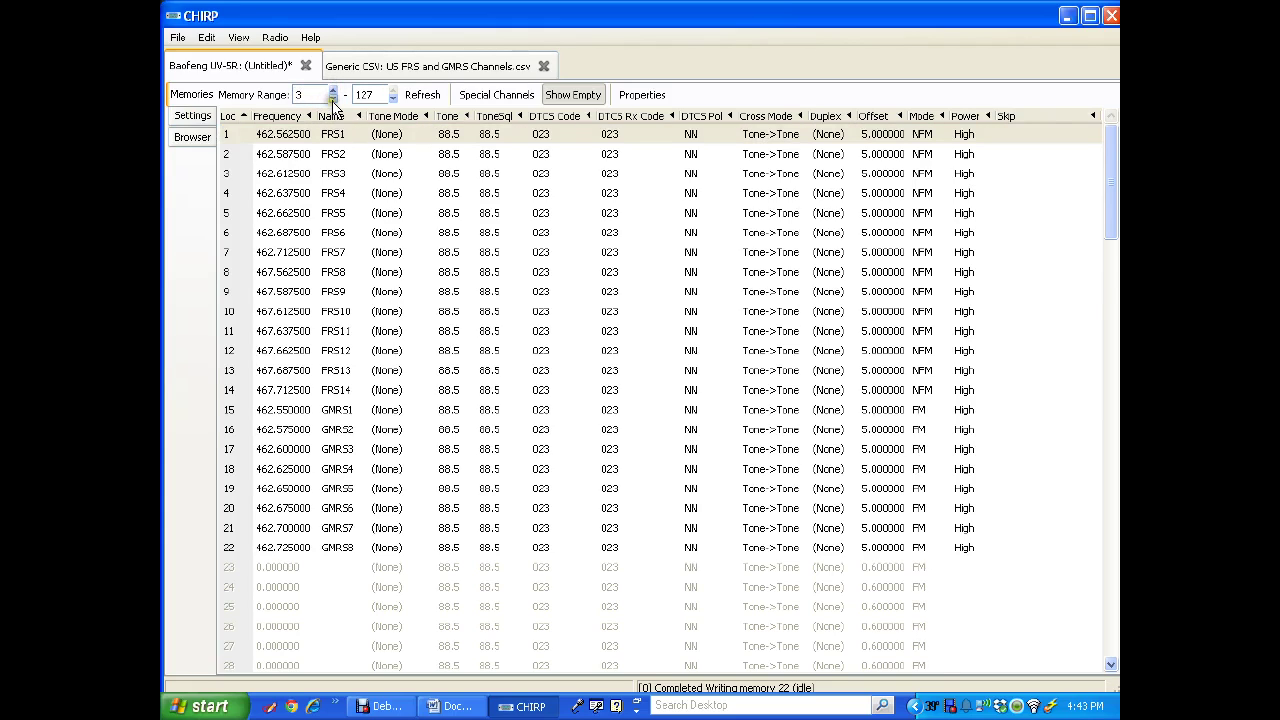
left_click(333, 98)
left_click(333, 98)
left_click(332, 90)
left_click(196, 118)
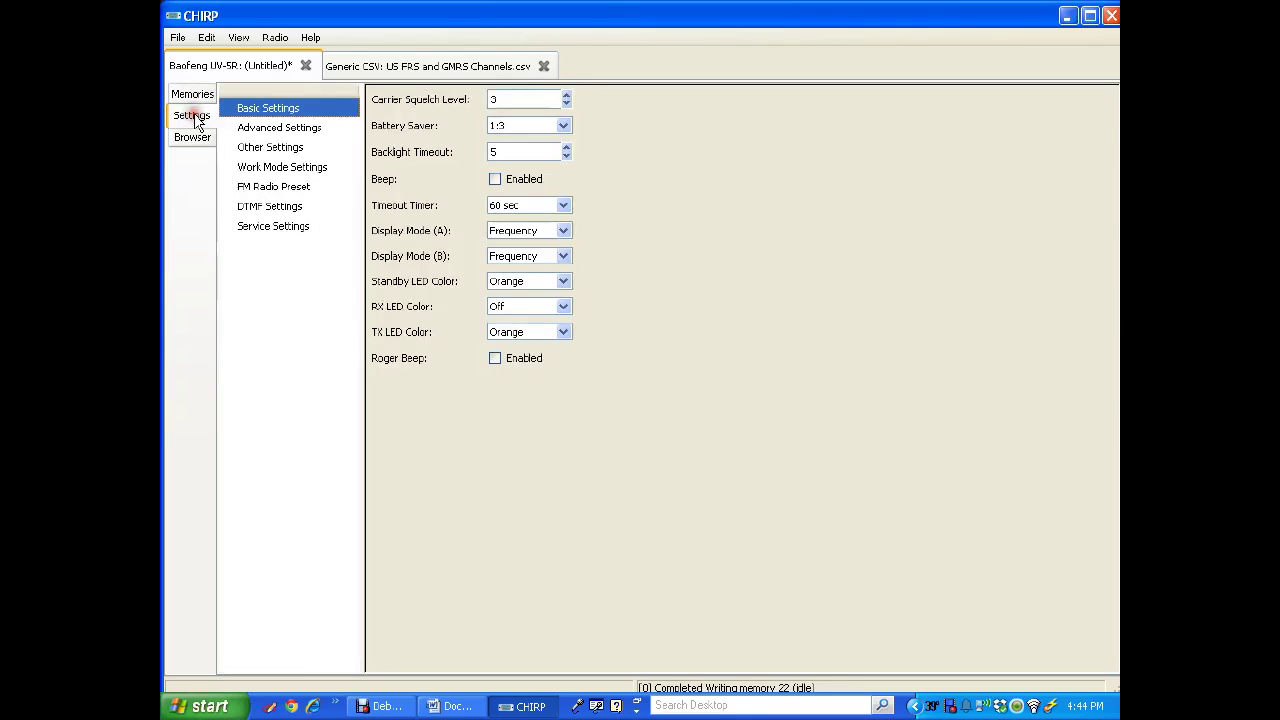
left_click(262, 109)
left_click(566, 104)
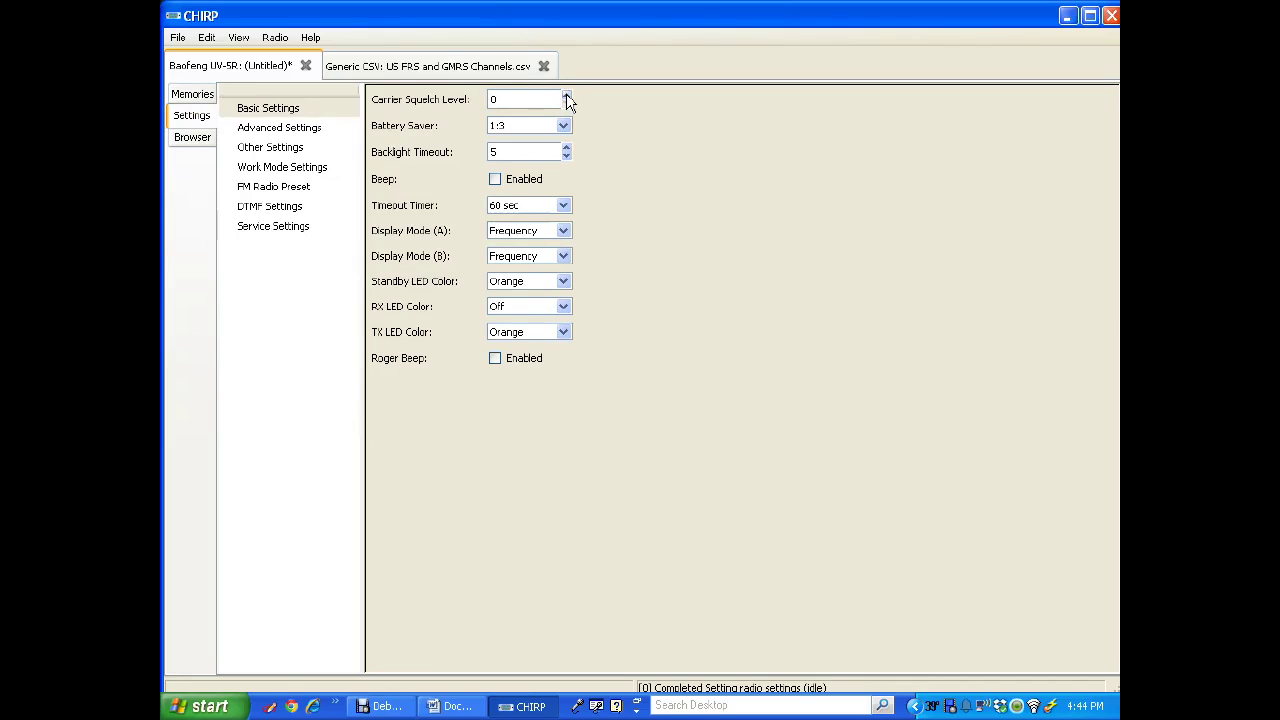
left_click(566, 97)
left_click(566, 97)
left_click(566, 97)
left_click(566, 125)
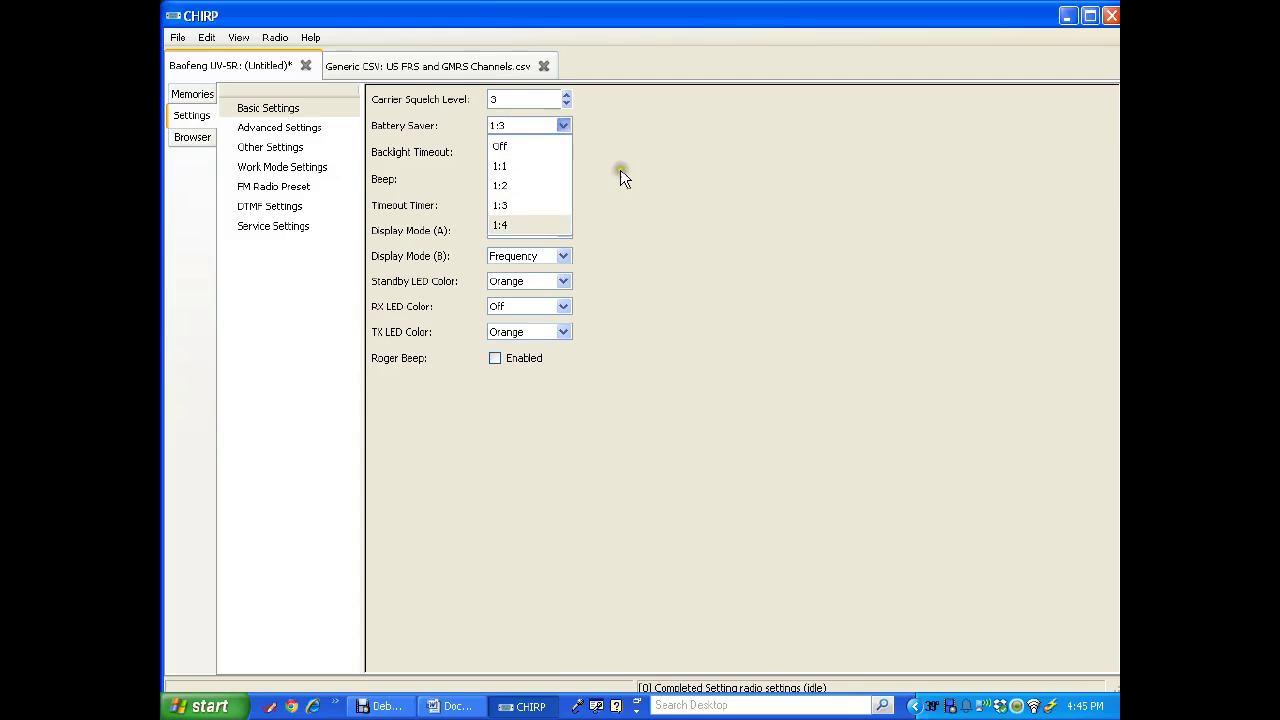
left_click(640, 150)
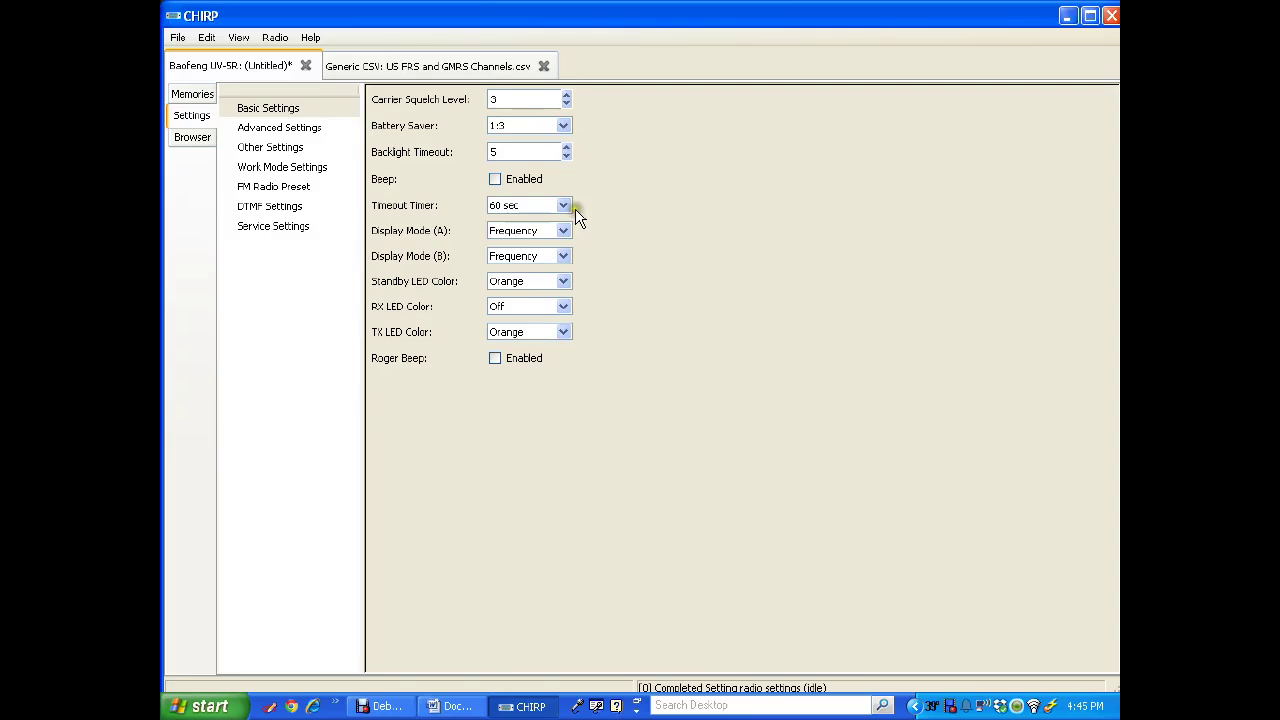
left_click(566, 205)
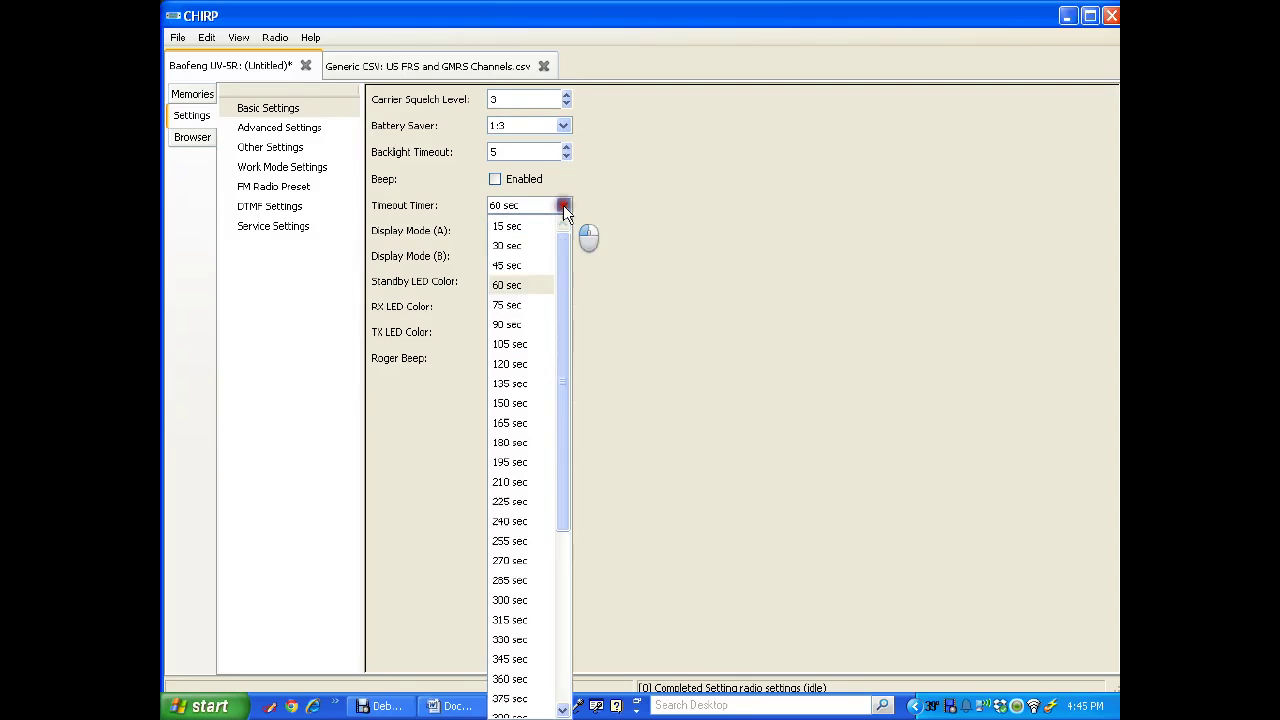
left_click(625, 214)
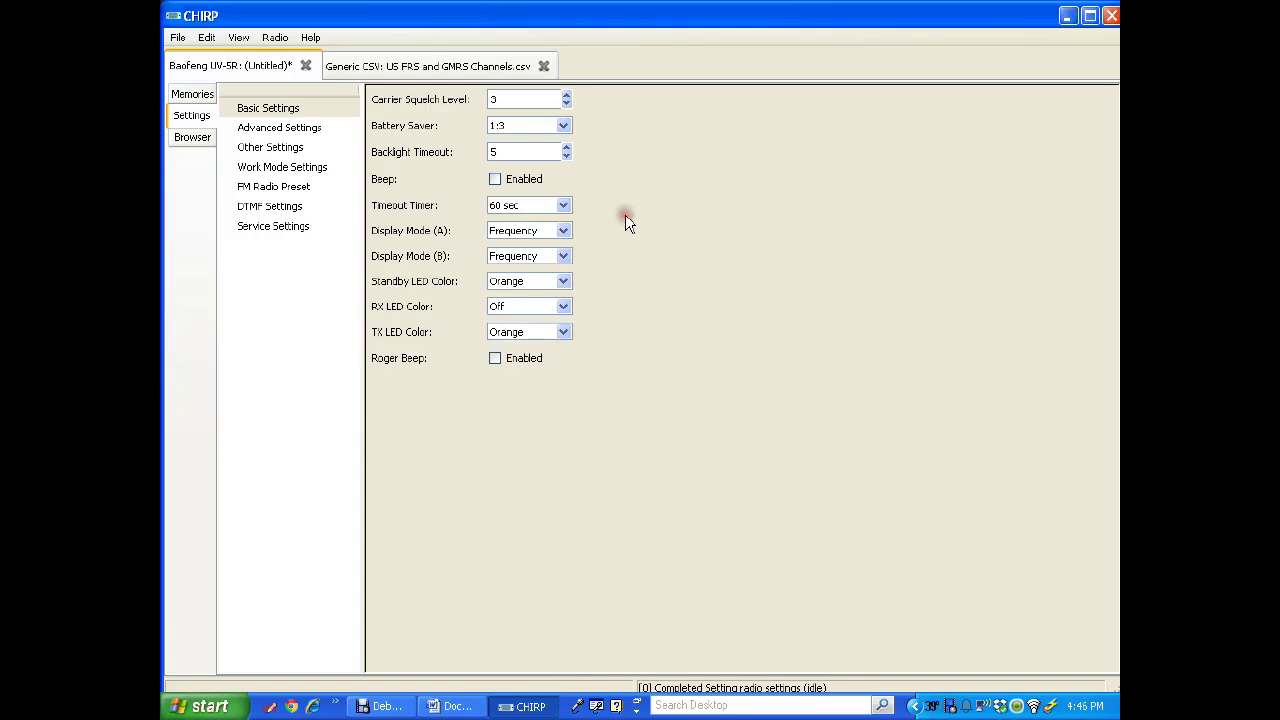
Change Display Mode (A) and Display Mode (B) to Name
left_click(561, 231)
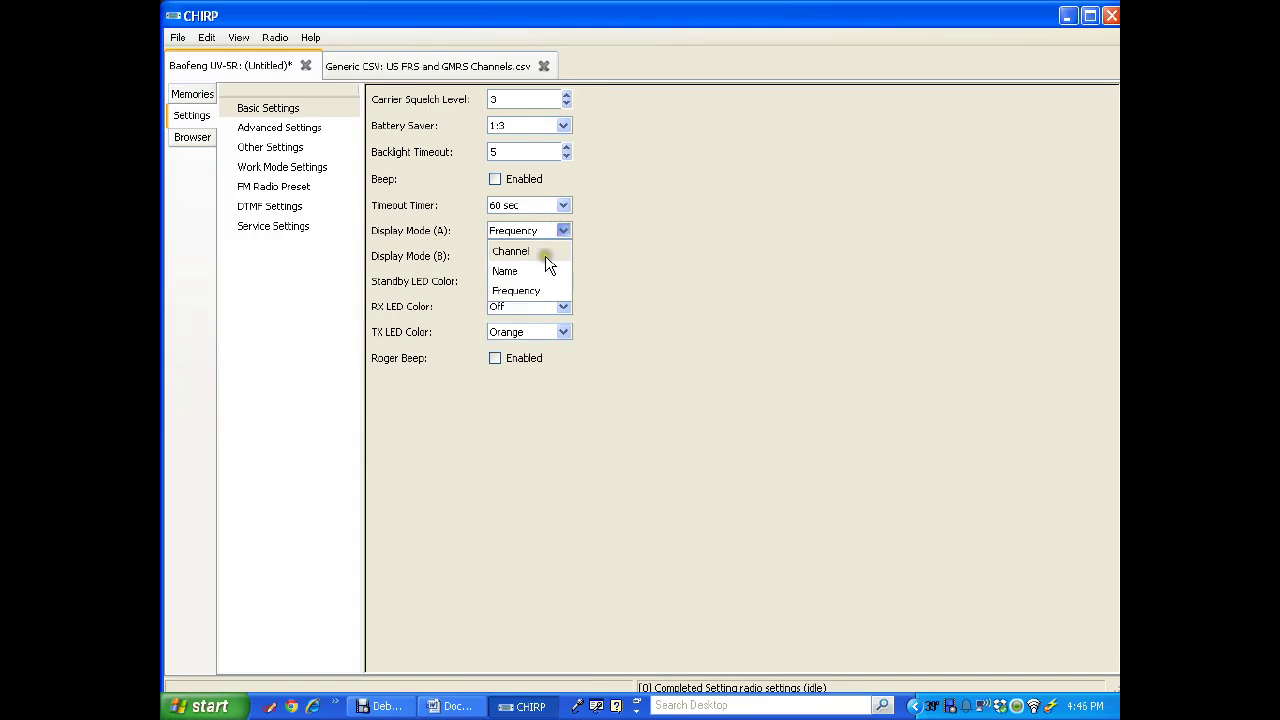
left_click(547, 273)
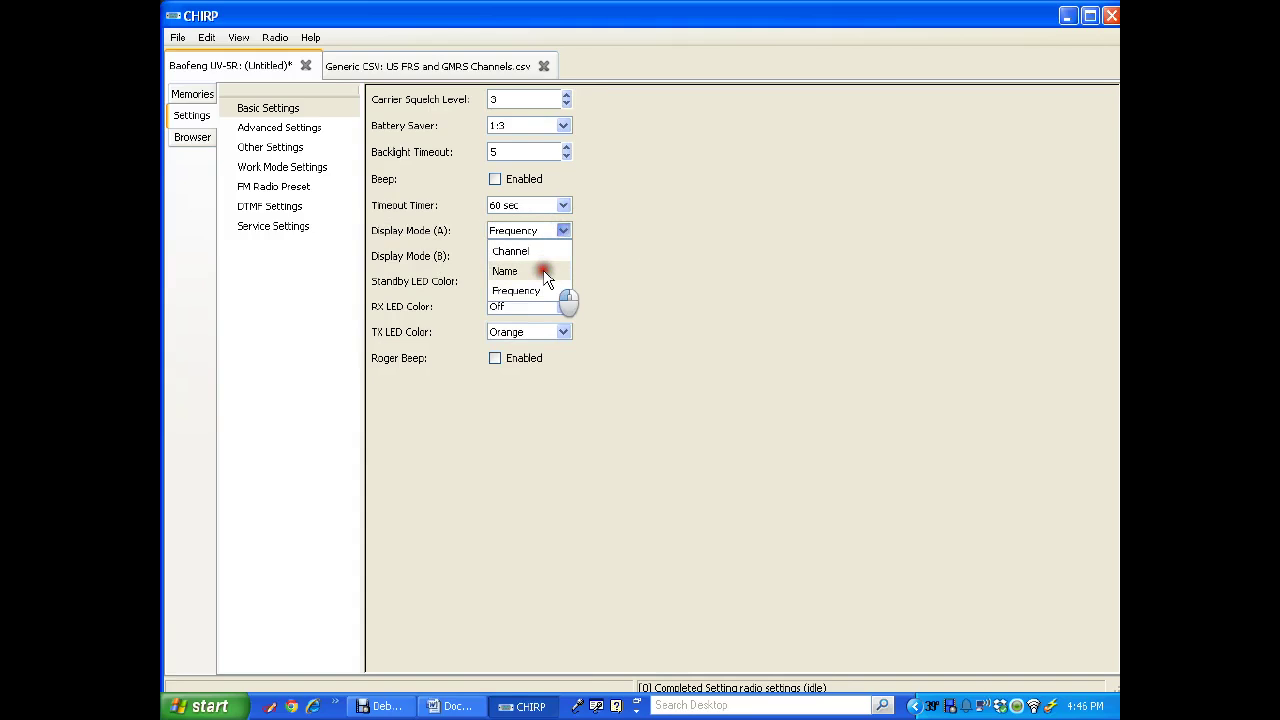
left_click(562, 256)
left_click(530, 296)
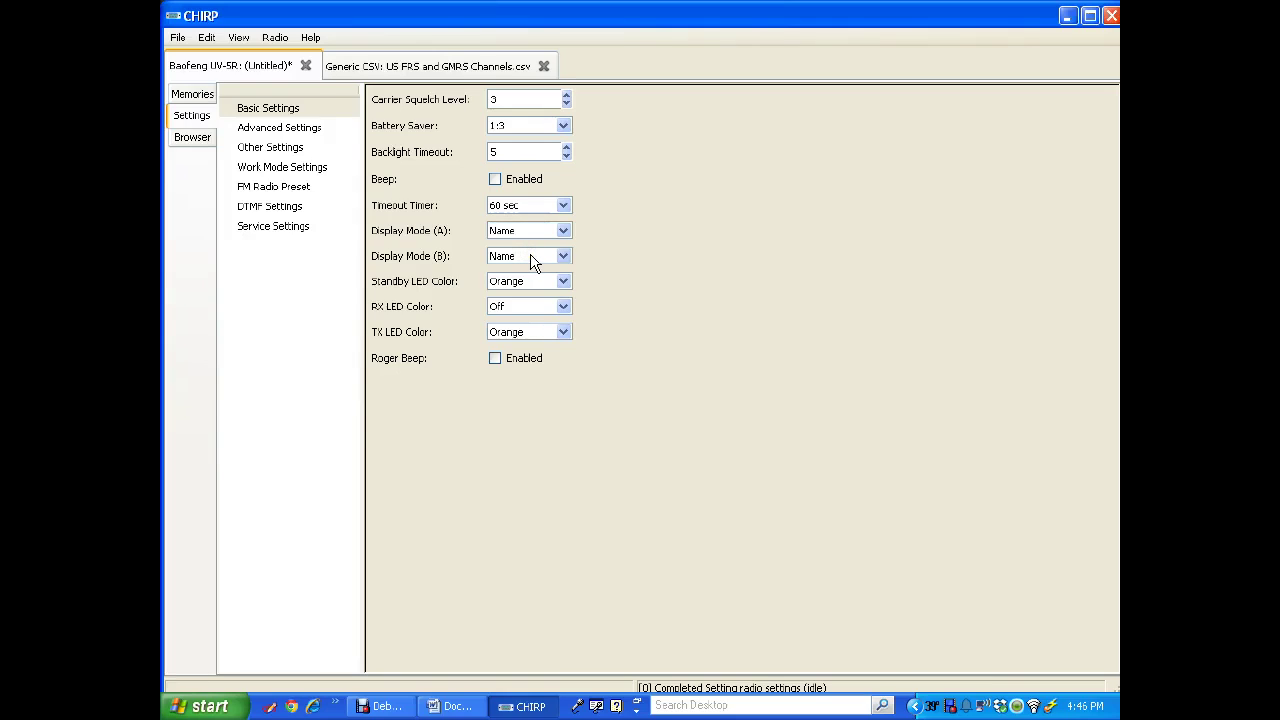
left_click(530, 264)
left_click(428, 283)
Keep Standby and TX LED Color at Orange, then switch to Advanced Settings
left_click(564, 283)
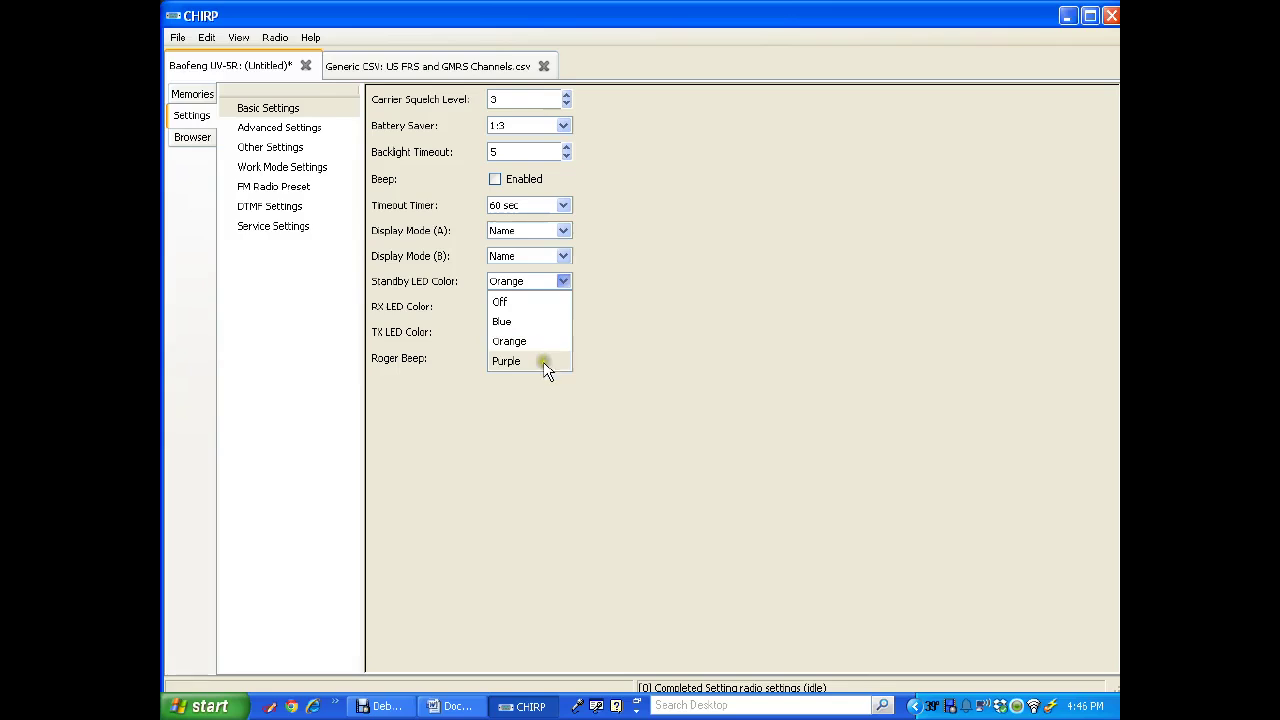
left_click(545, 345)
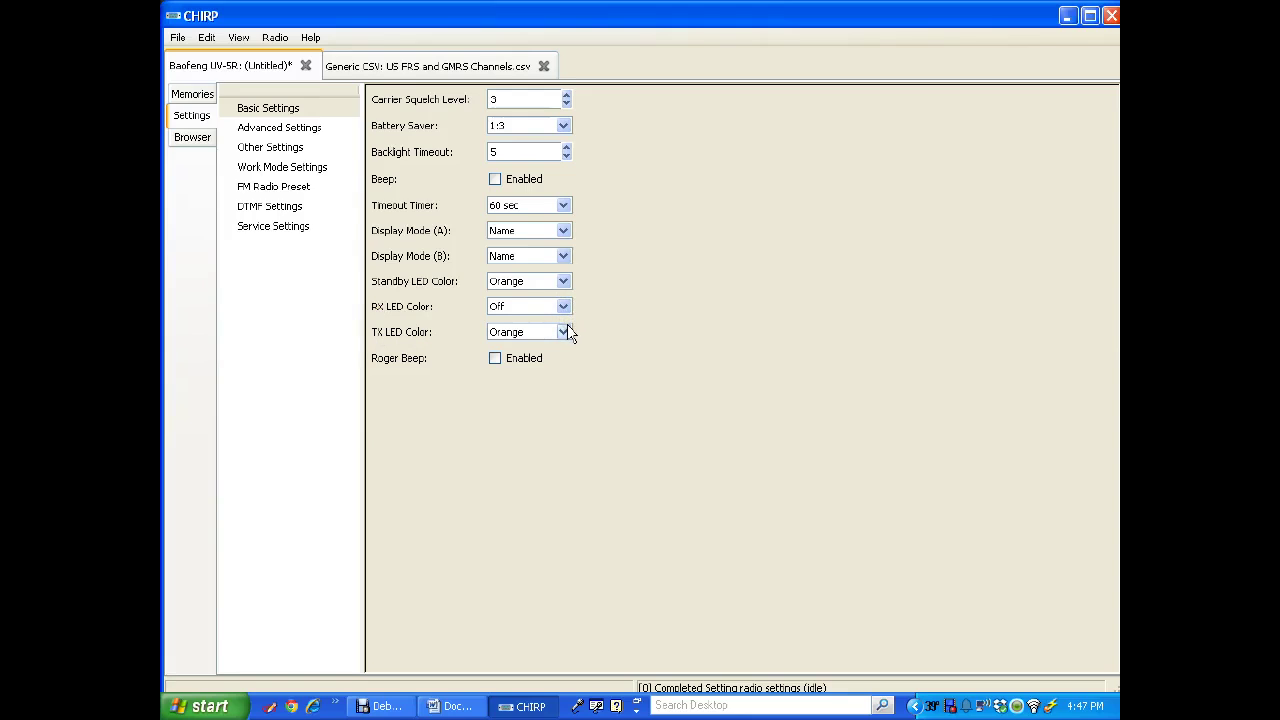
left_click(563, 332)
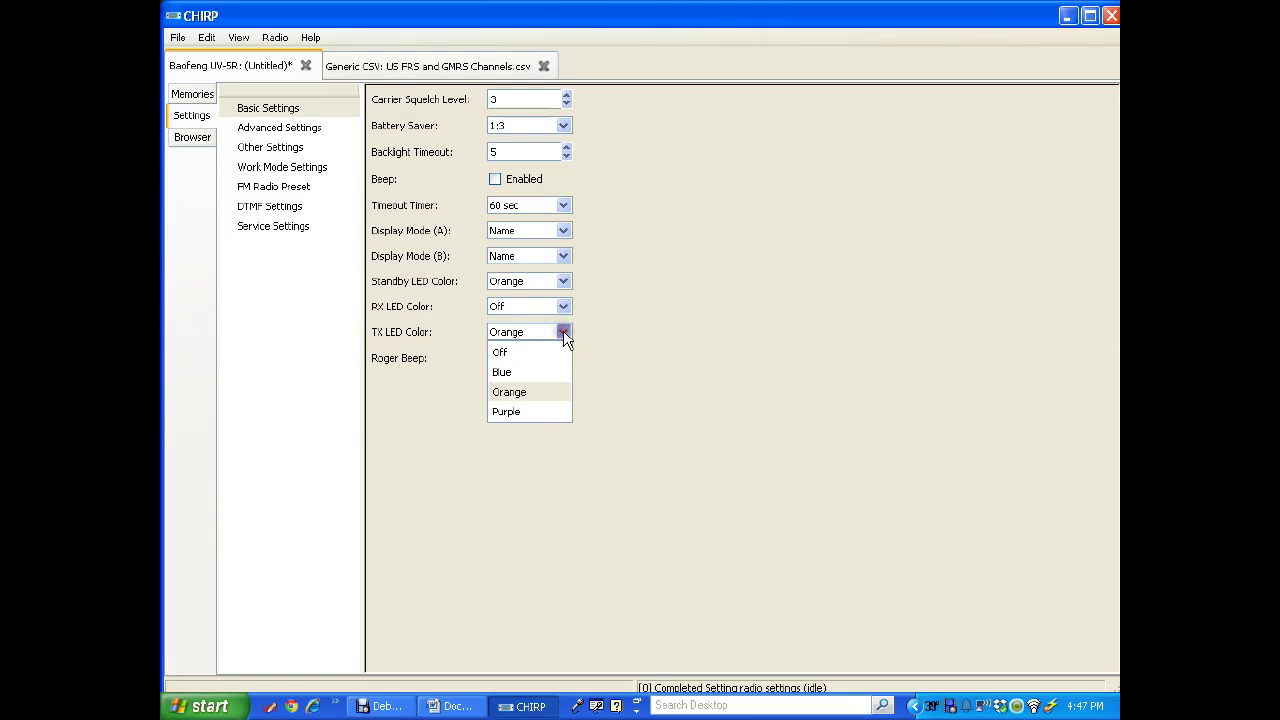
left_click(617, 346)
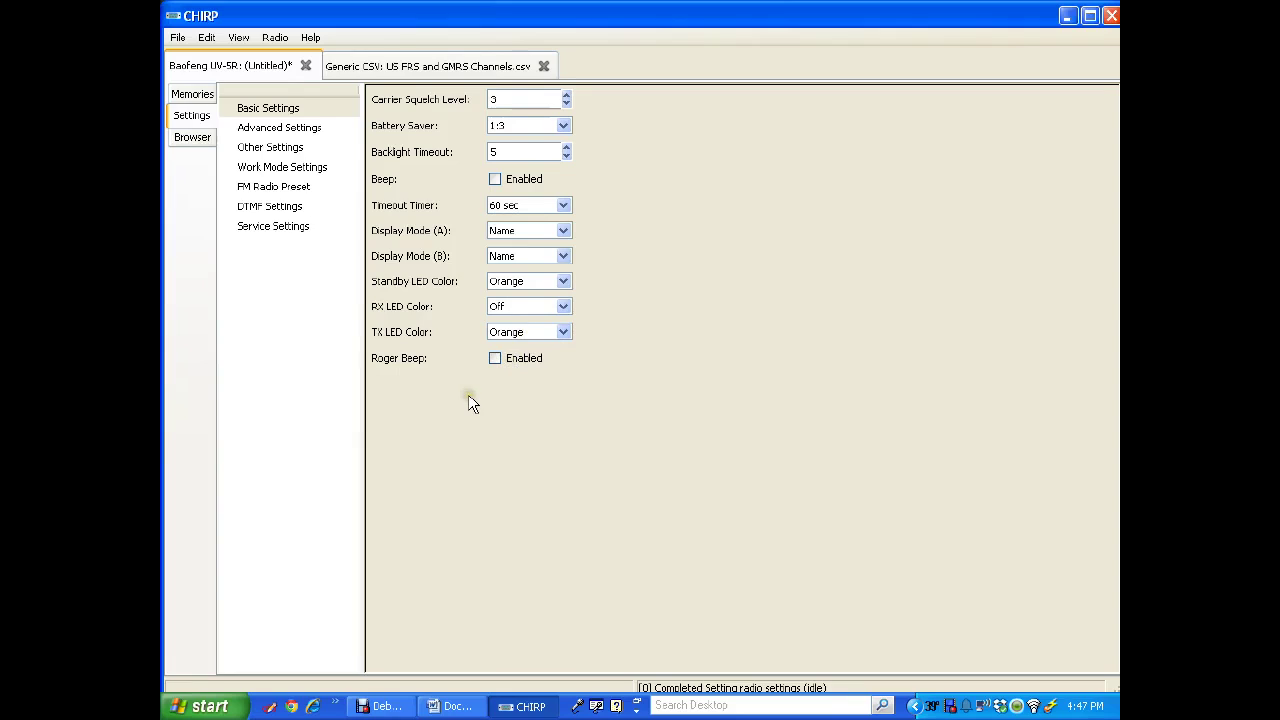
left_click(275, 127)
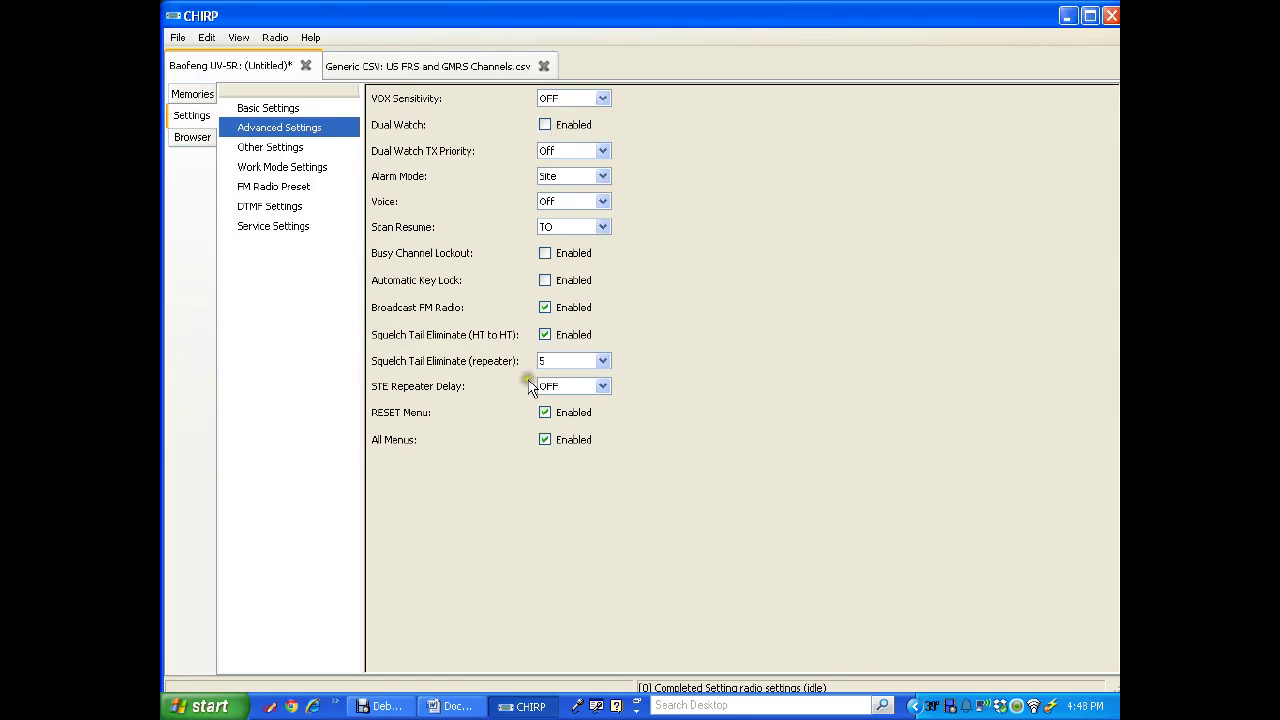
Show the Other Settings page with Power-On Message 1 WELCOME and VHF limits 130–179
left_click(278, 150)
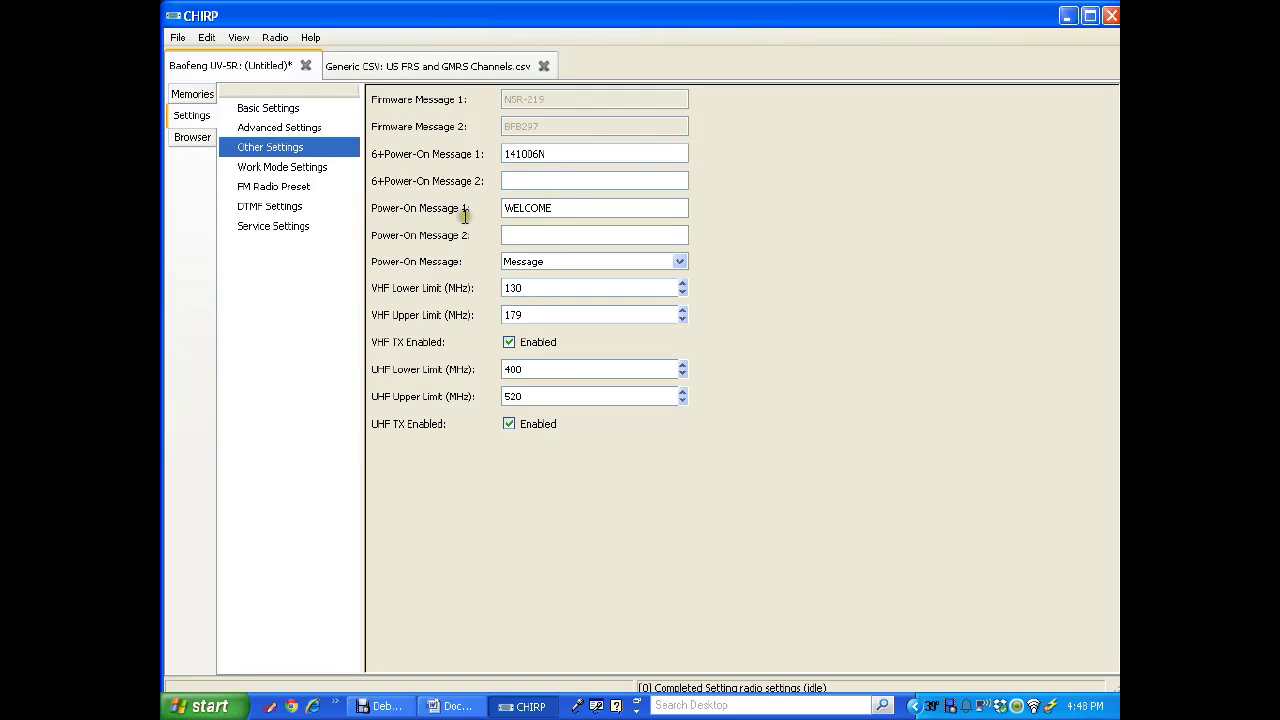
Replace WELCOME in Power-On Message 1 with the owner's name and enter Radio in Message 2
left_click(557, 207)
left_click_drag(557, 207, 499, 207)
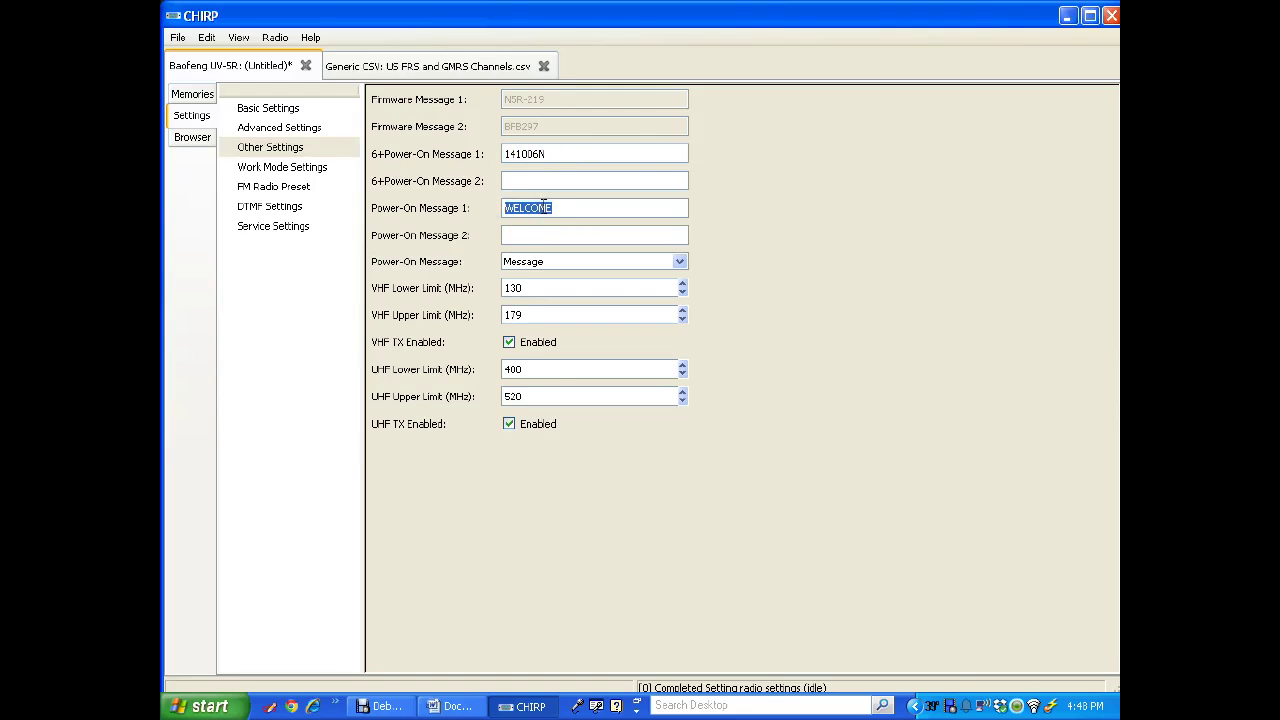
type("Sid's")
left_click(549, 237)
type("Radio")
left_click(421, 283)
Keep the power-on display type as Message, then bring up Work Mode Settings
left_click(679, 262)
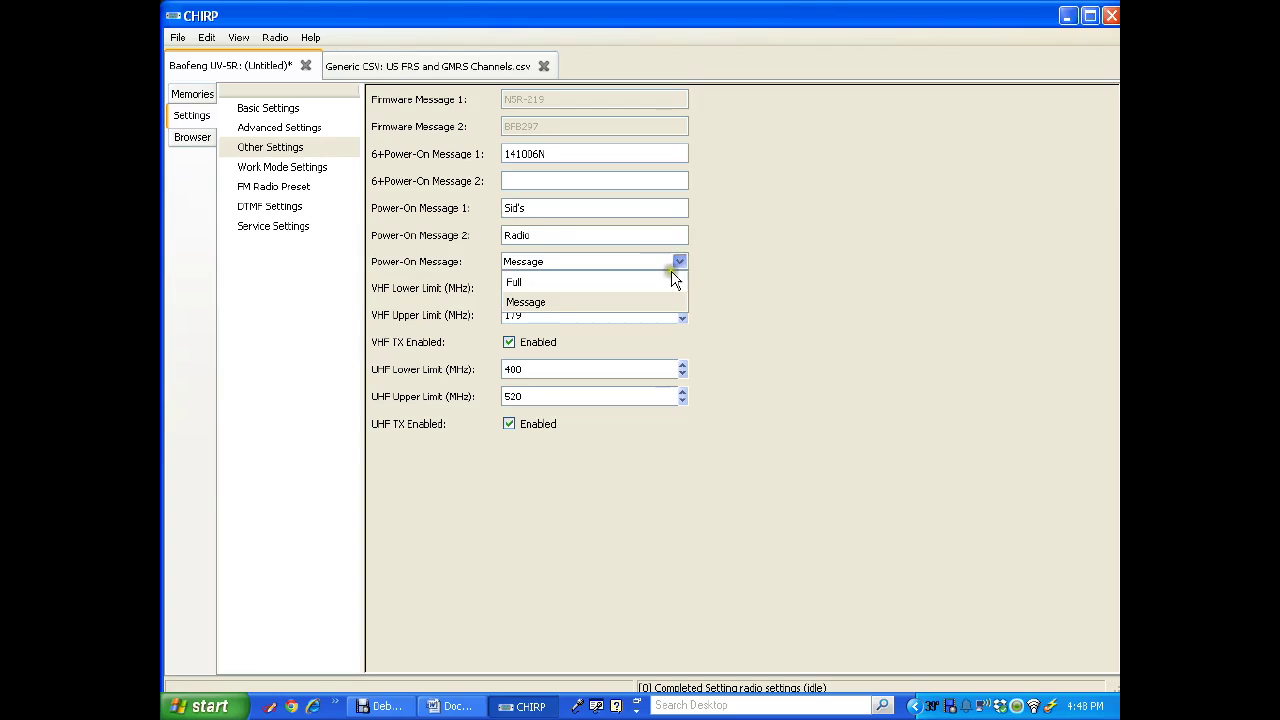
left_click(740, 262)
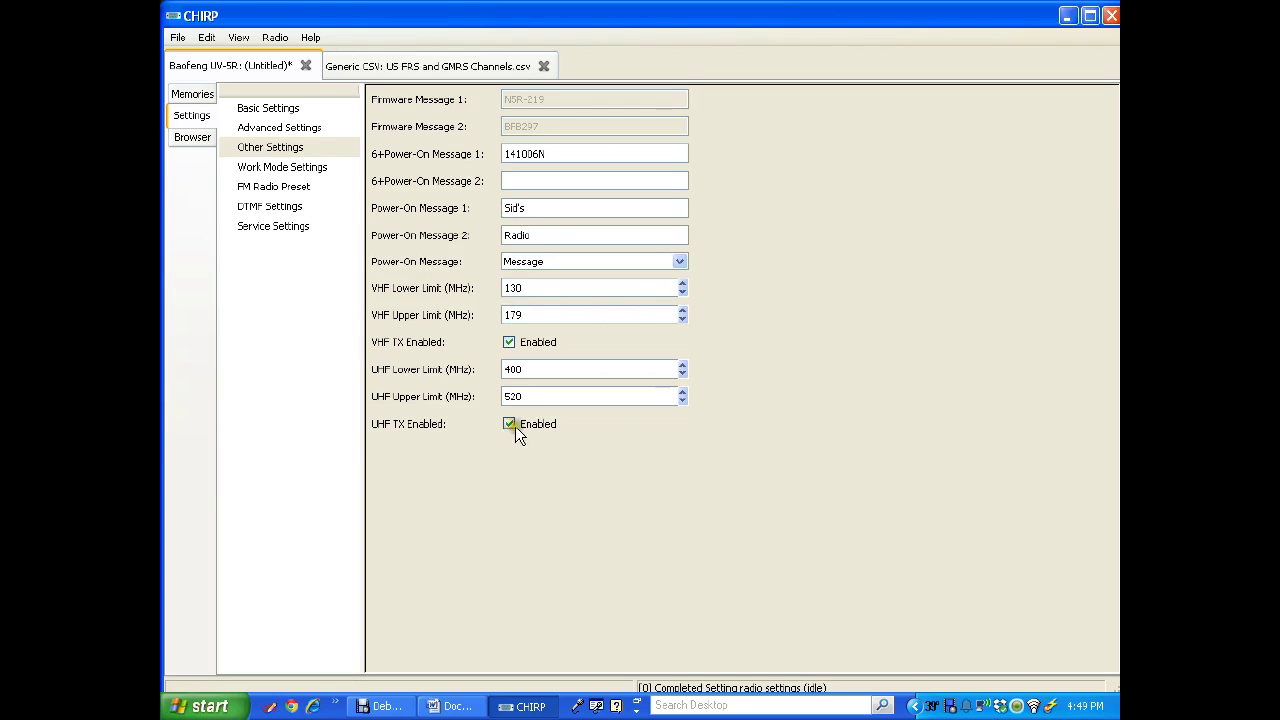
left_click(292, 171)
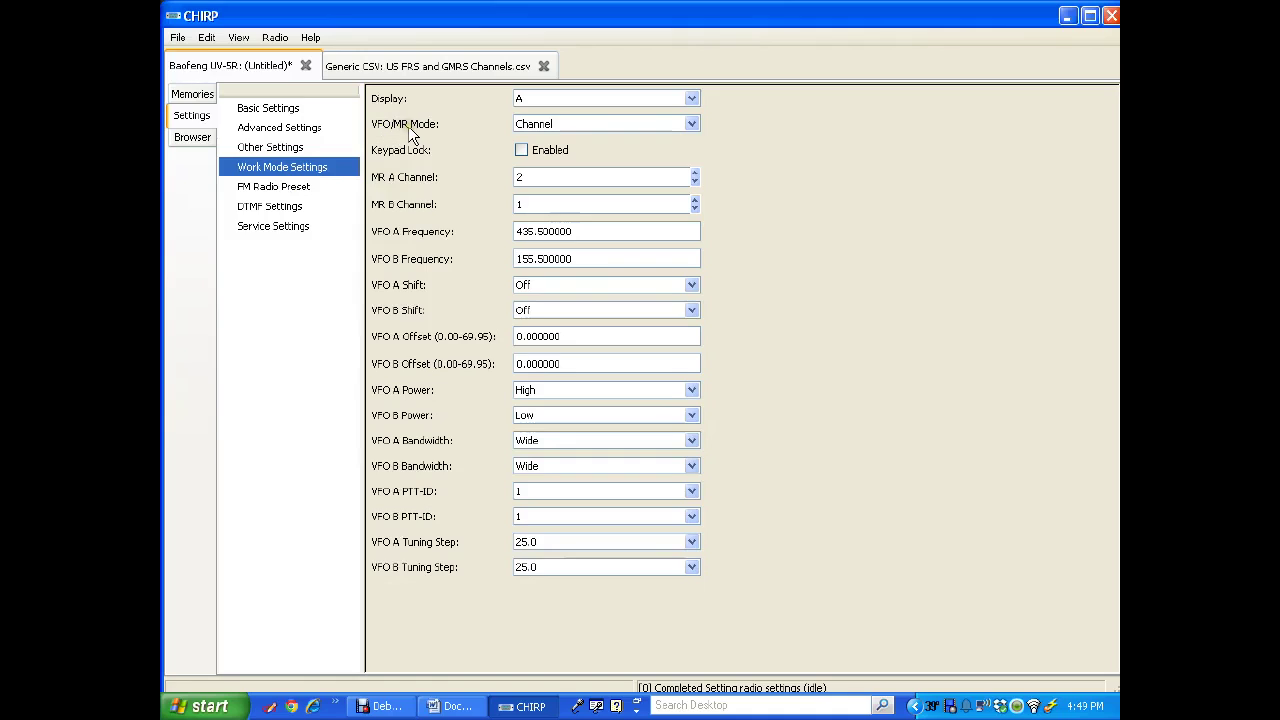
left_click(692, 125)
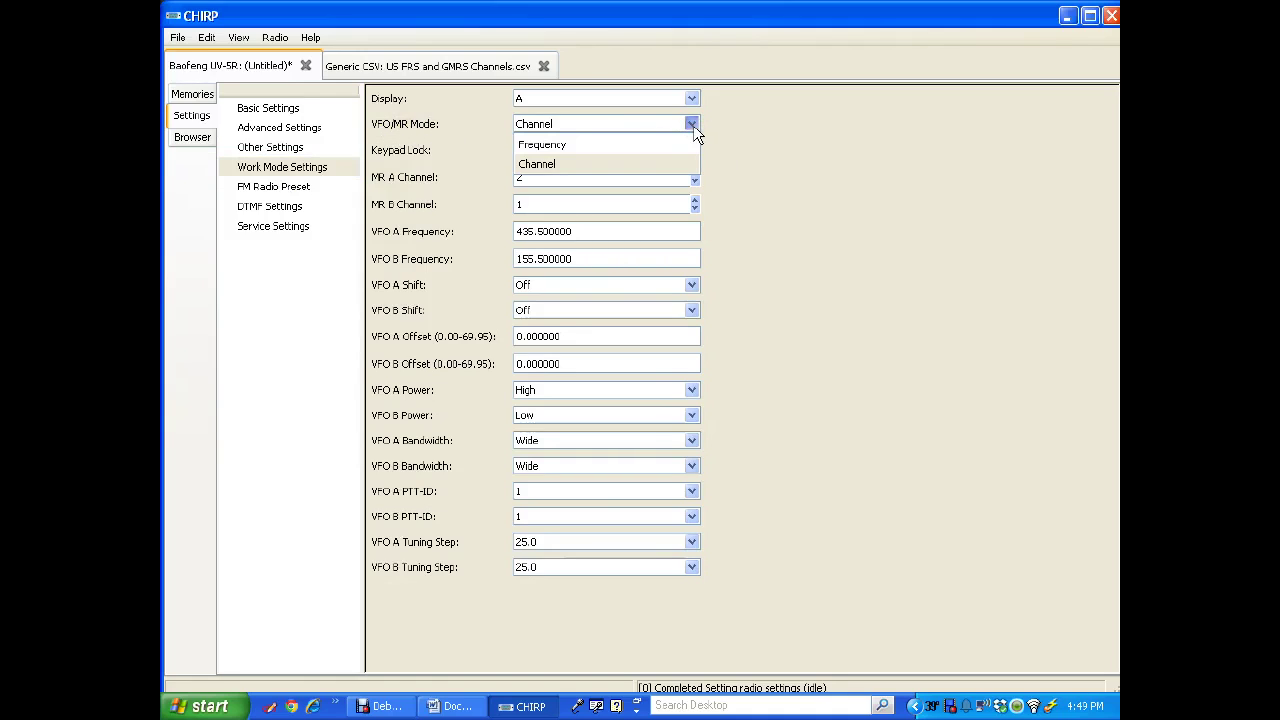
left_click(664, 164)
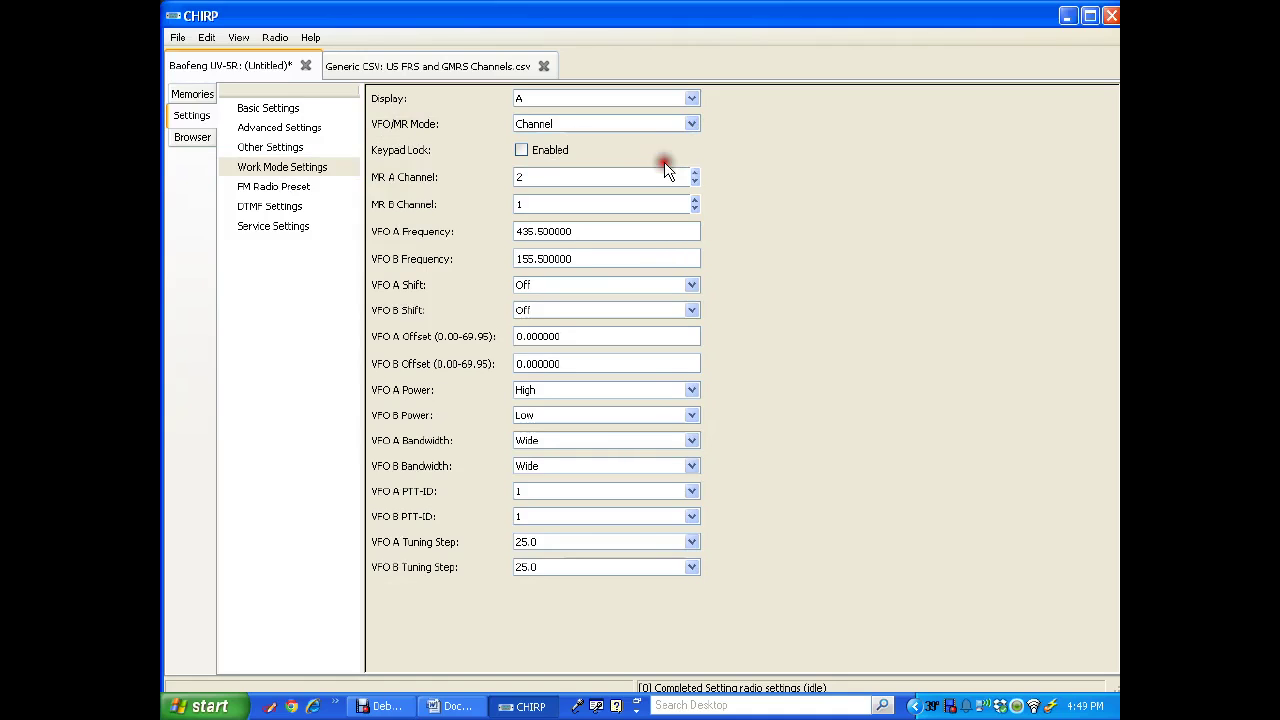
left_click(670, 141)
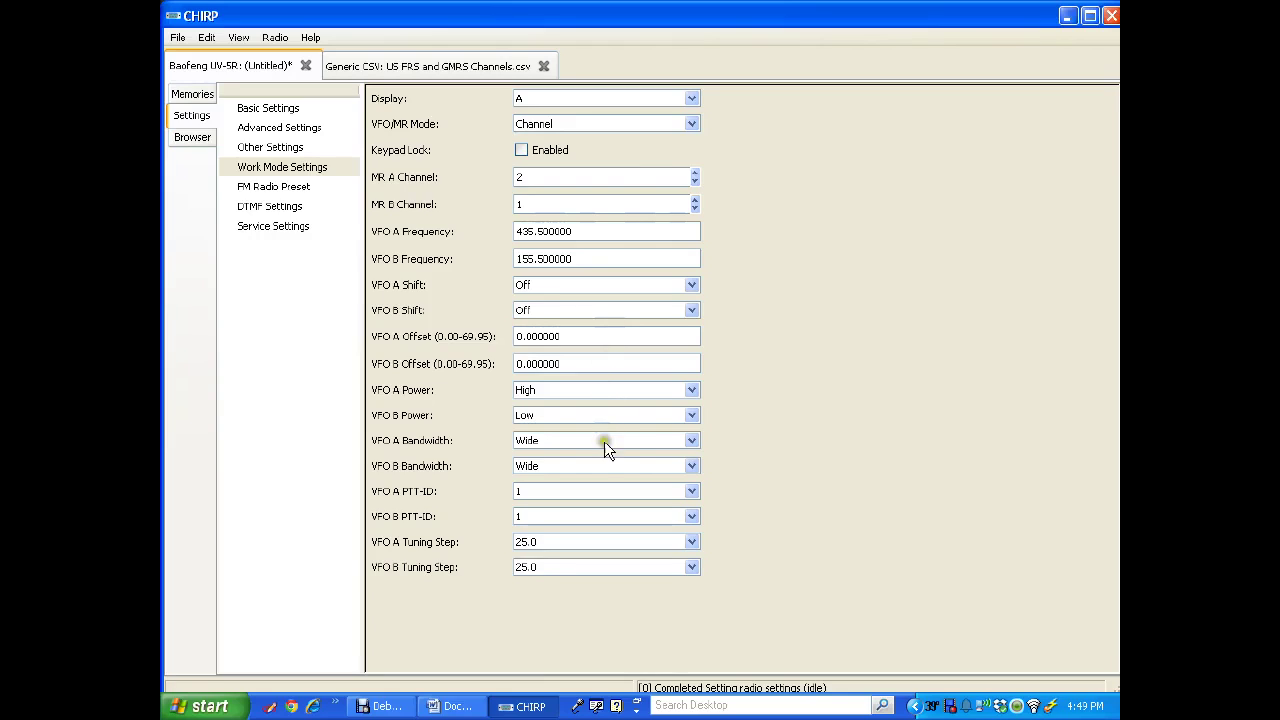
left_click(285, 187)
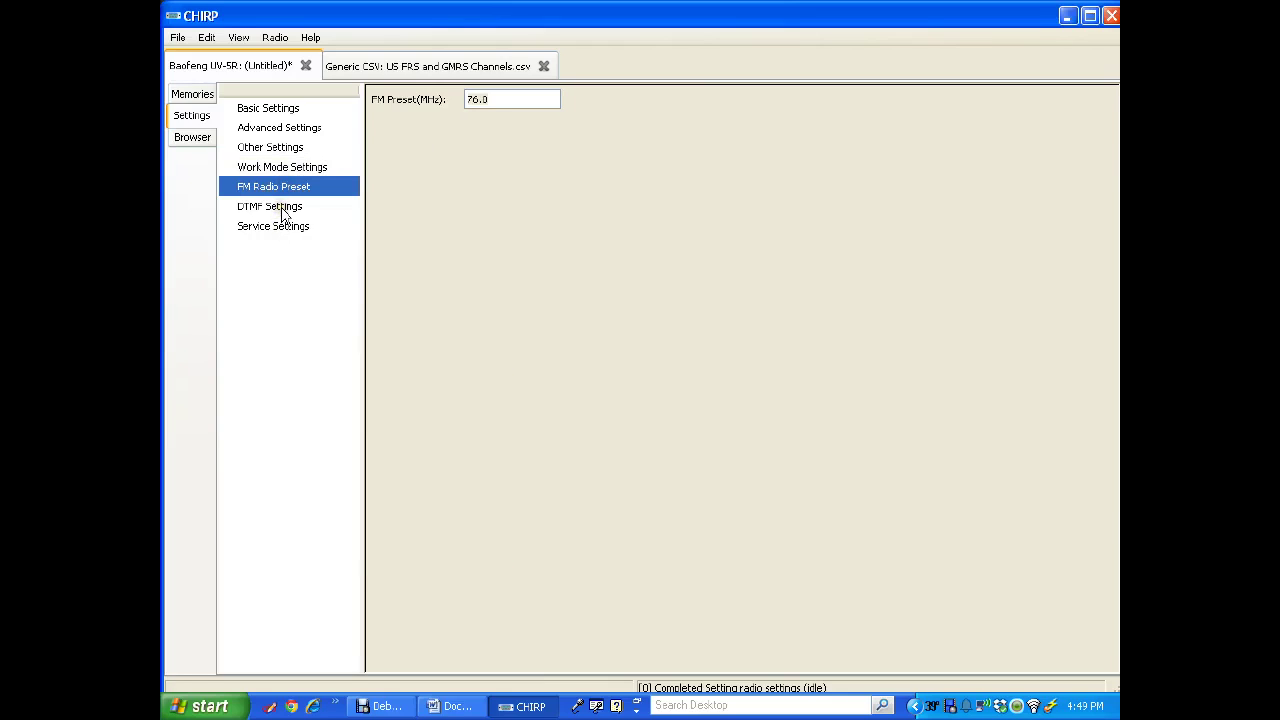
Look through FM Radio Preset, DTMF, Service Settings and the Browser tab, then return to the 22-channel memory list
left_click(512, 97)
left_click(267, 208)
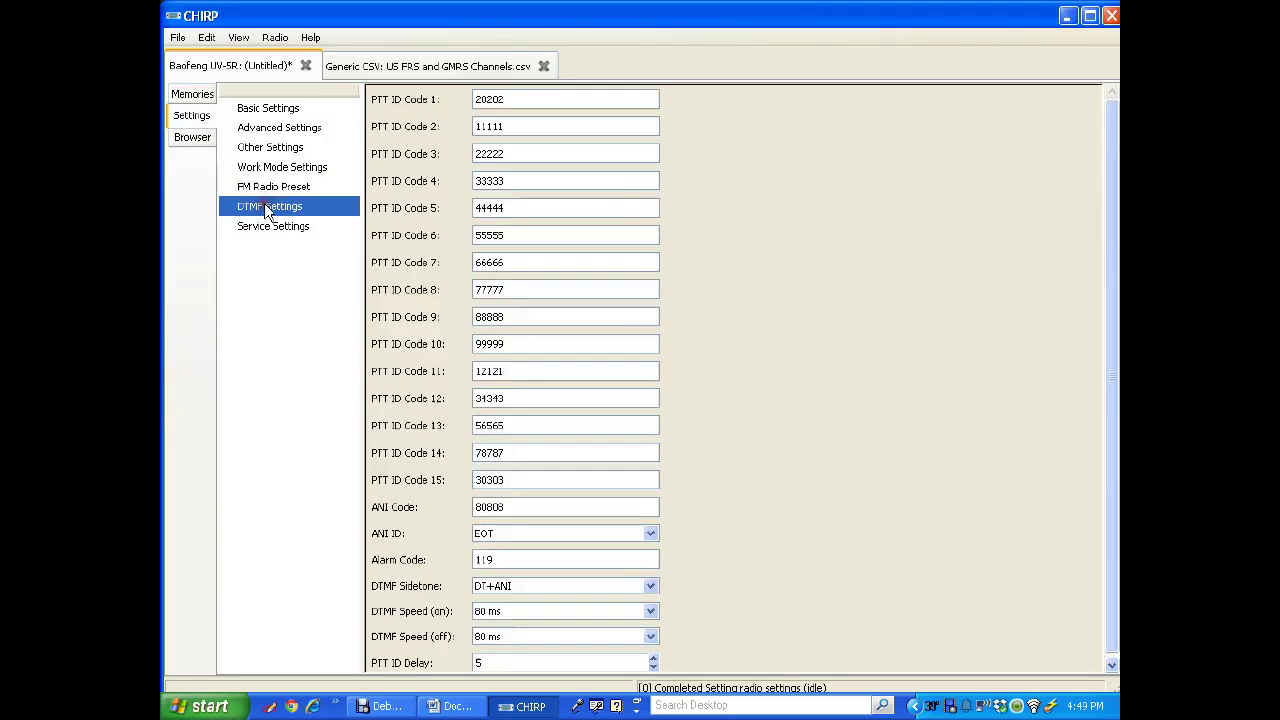
left_click(270, 230)
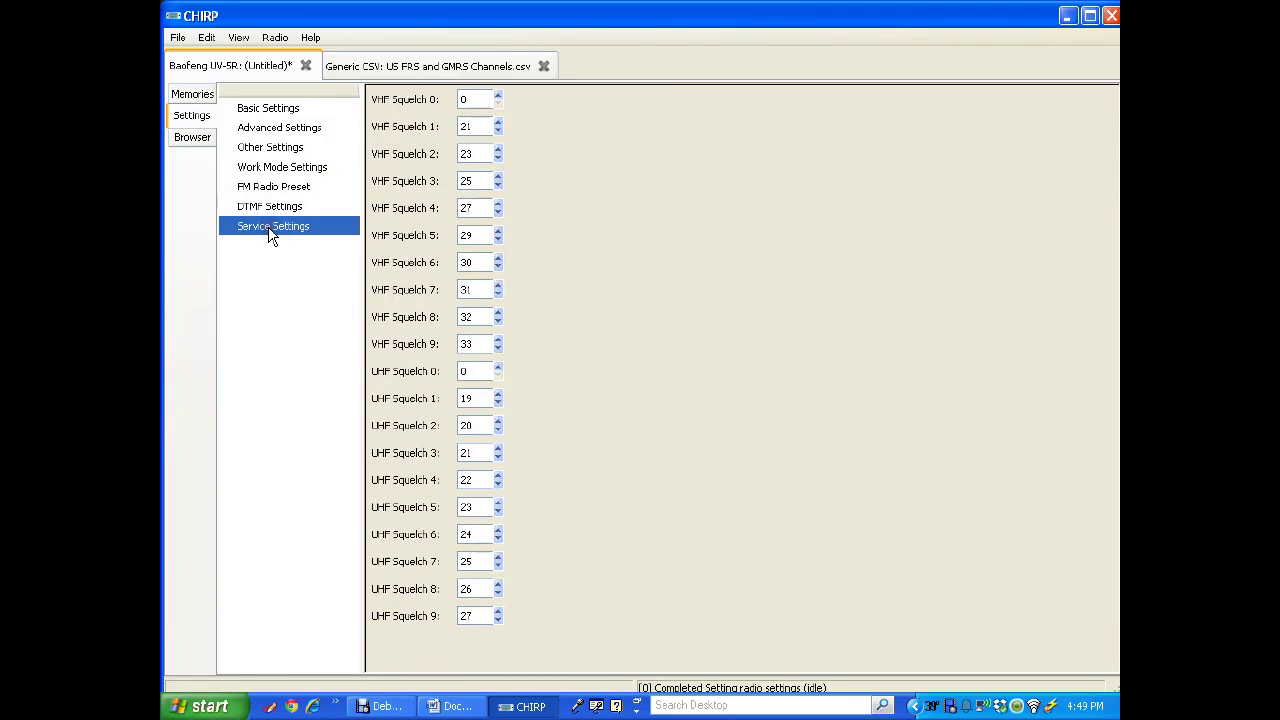
left_click(191, 137)
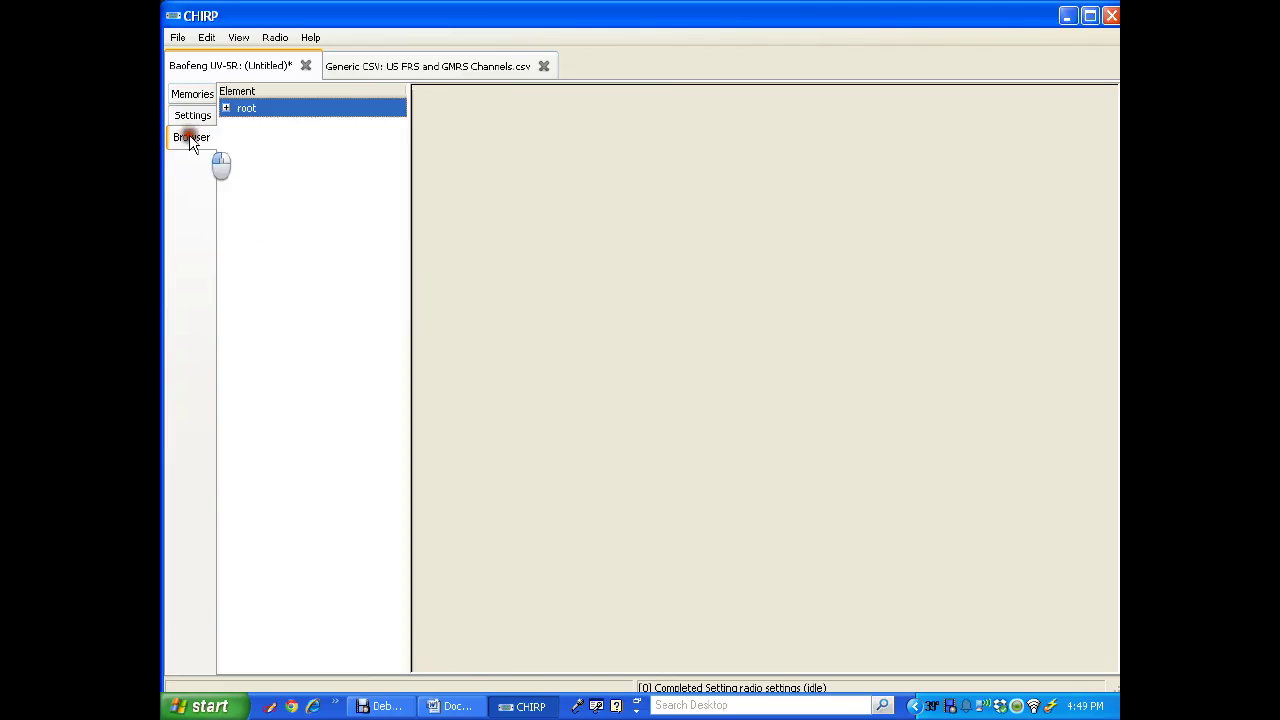
left_click(193, 96)
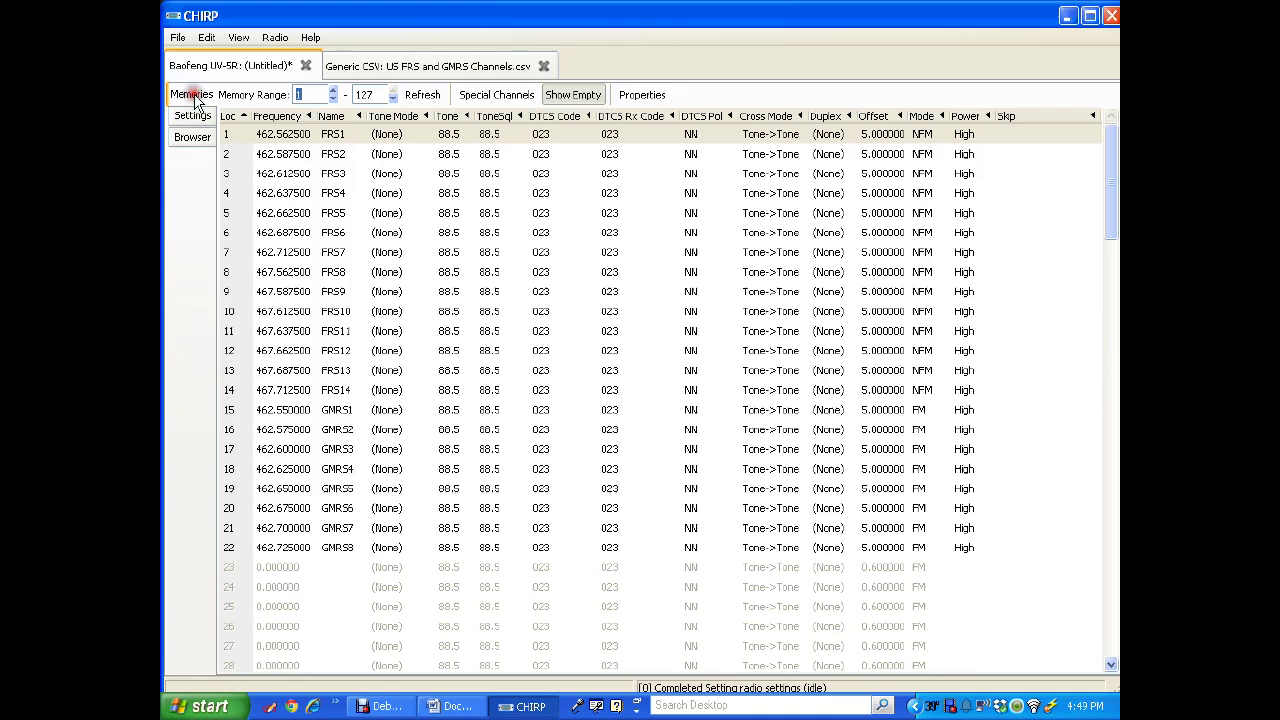
left_click(273, 37)
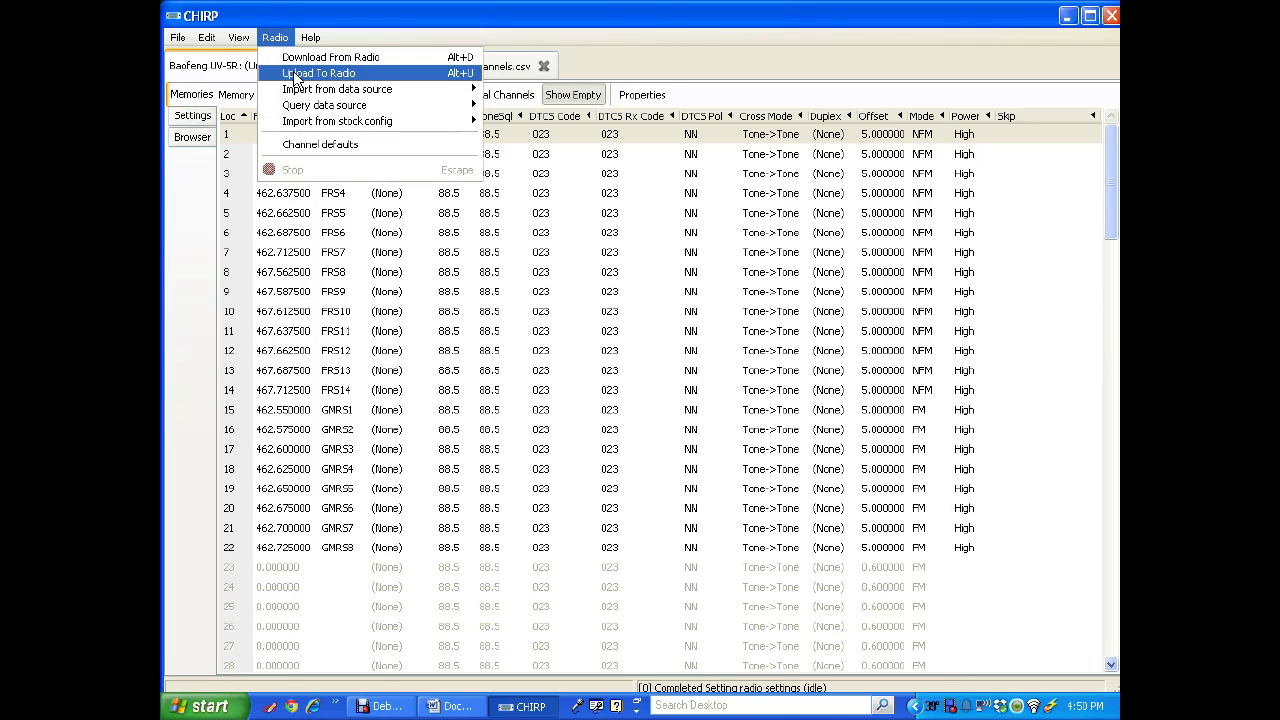
Start uploading the edited UV-5R image to the radio on port COM23
left_click(295, 75)
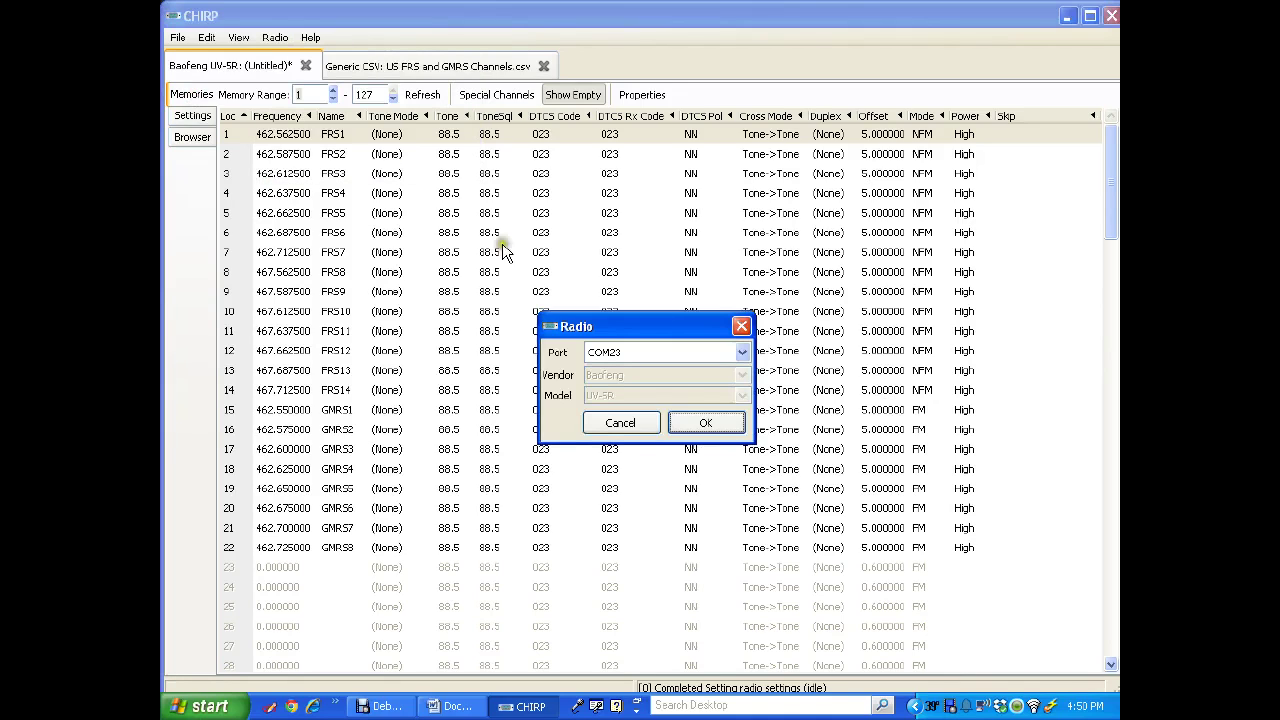
left_click(703, 423)
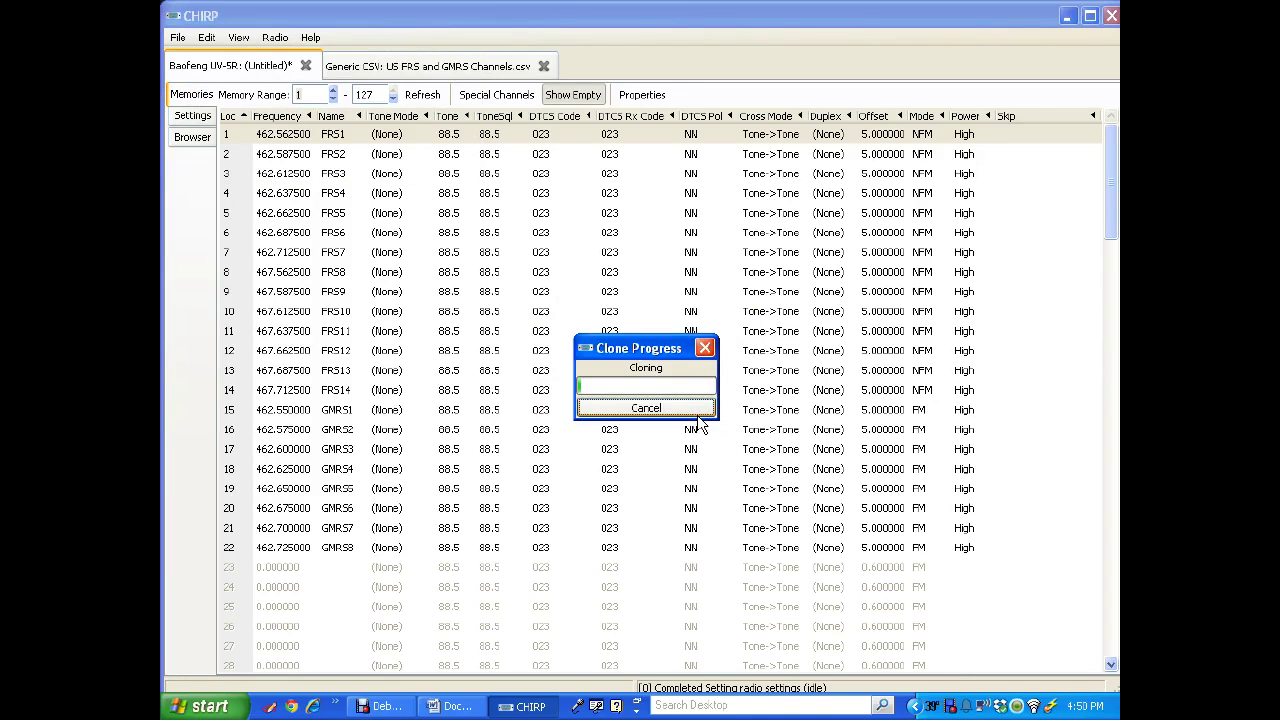